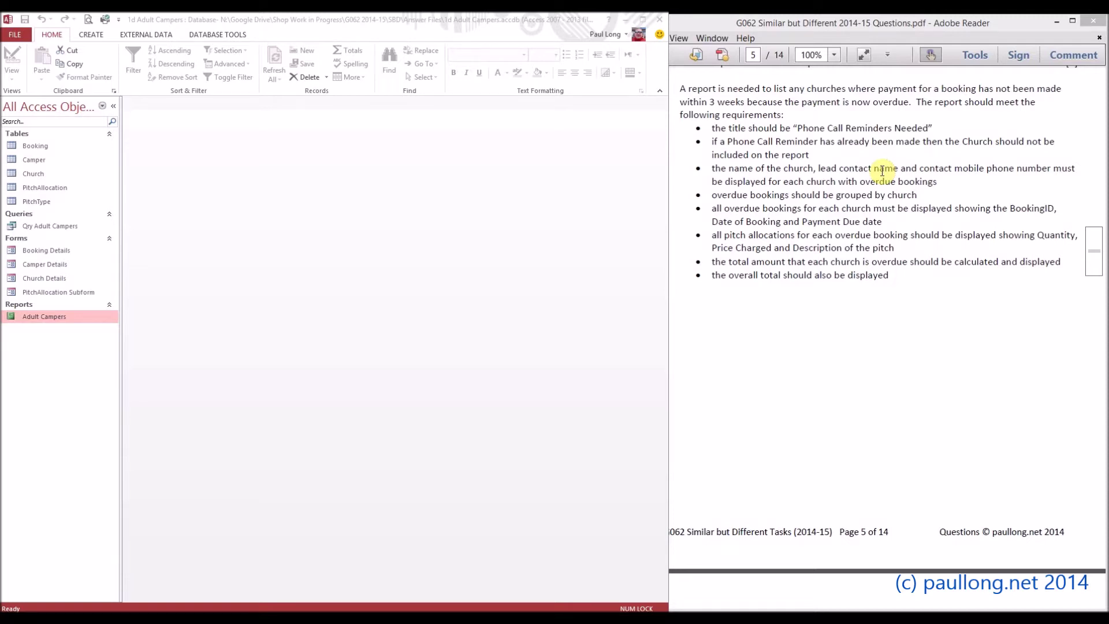
Switch the ribbon to the CREATE tab's object-creation commands
{"action": "left_click", "coordinate": [91, 34]}
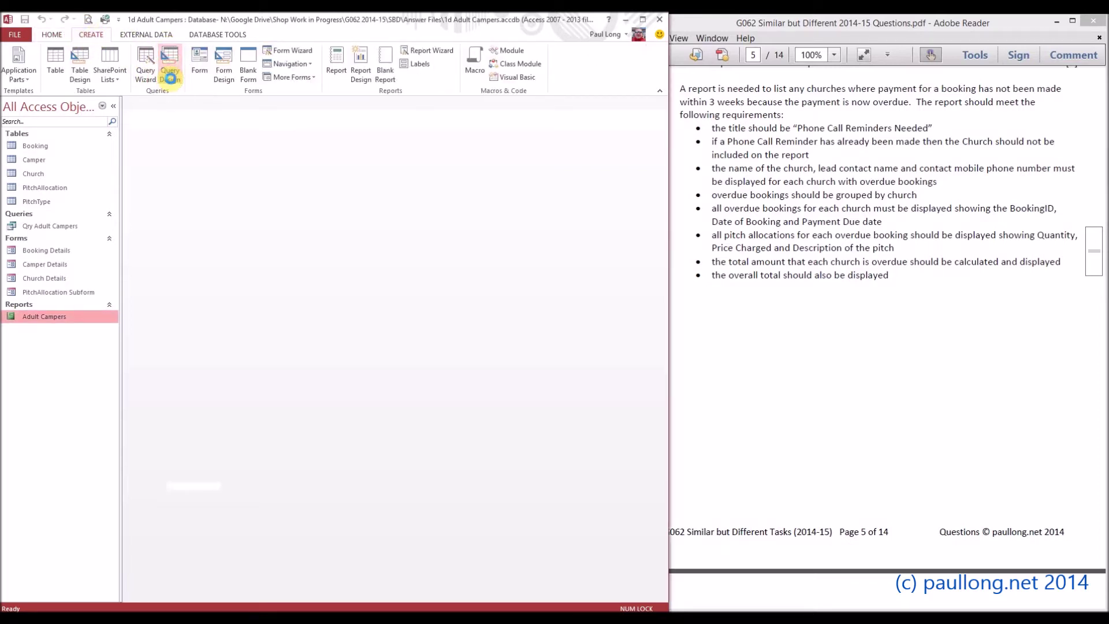
Start a query design on the Booking table and add all seven of its fields, BookingID through ChurchID, to the grid
{"action": "left_click", "coordinate": [170, 66]}
{"action": "left_click", "coordinate": [355, 599]}
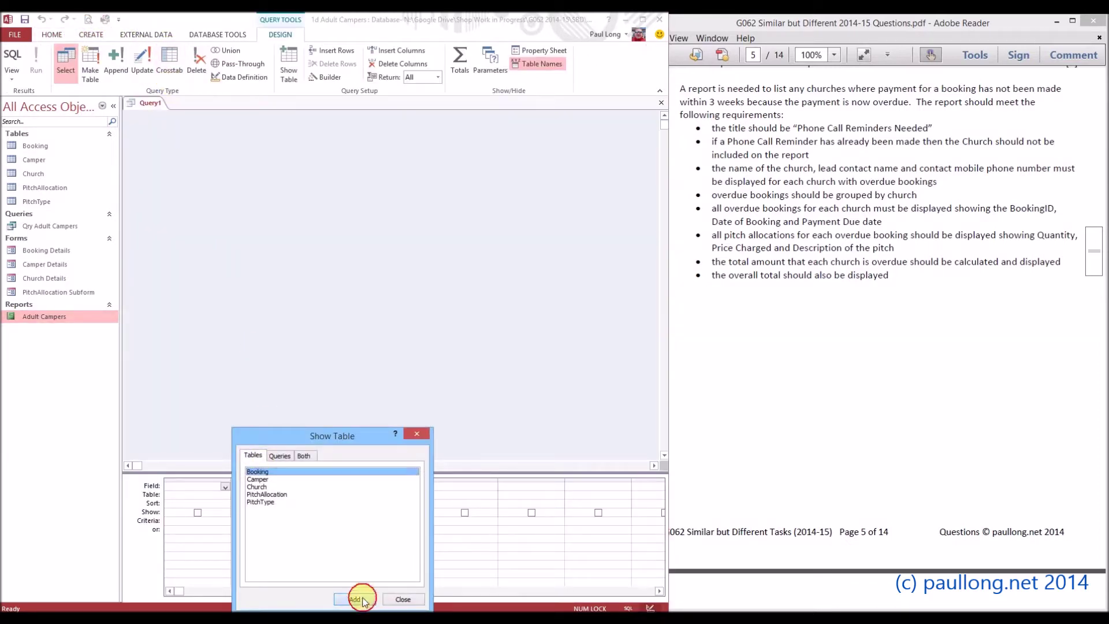
{"action": "left_click", "coordinate": [401, 599]}
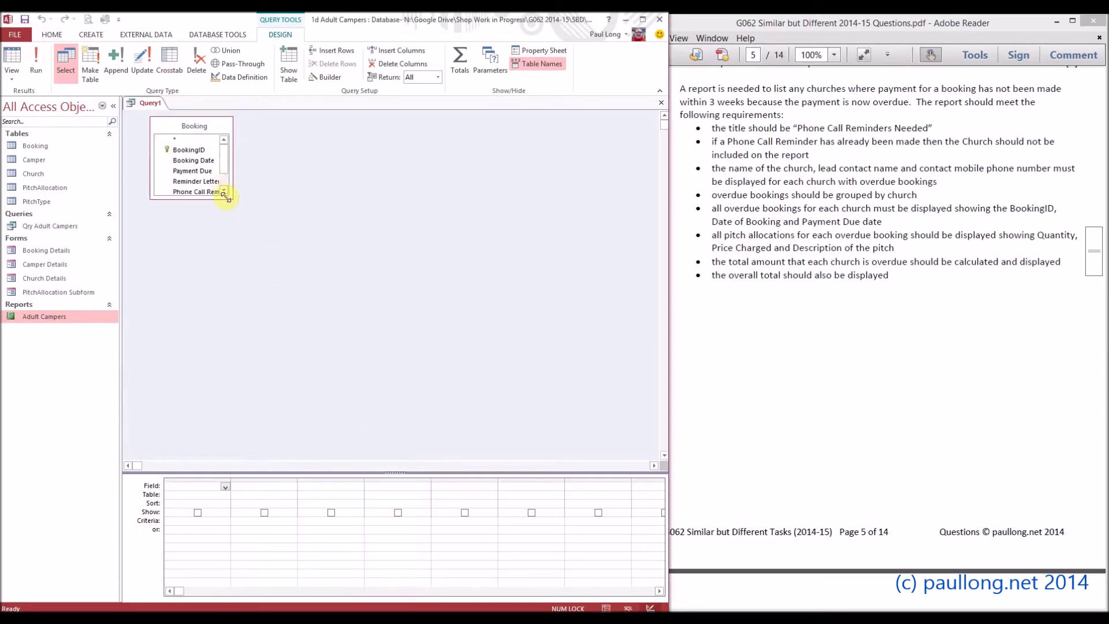
{"action": "left_click_drag", "start_coordinate": [234, 196], "coordinate": [255, 262]}
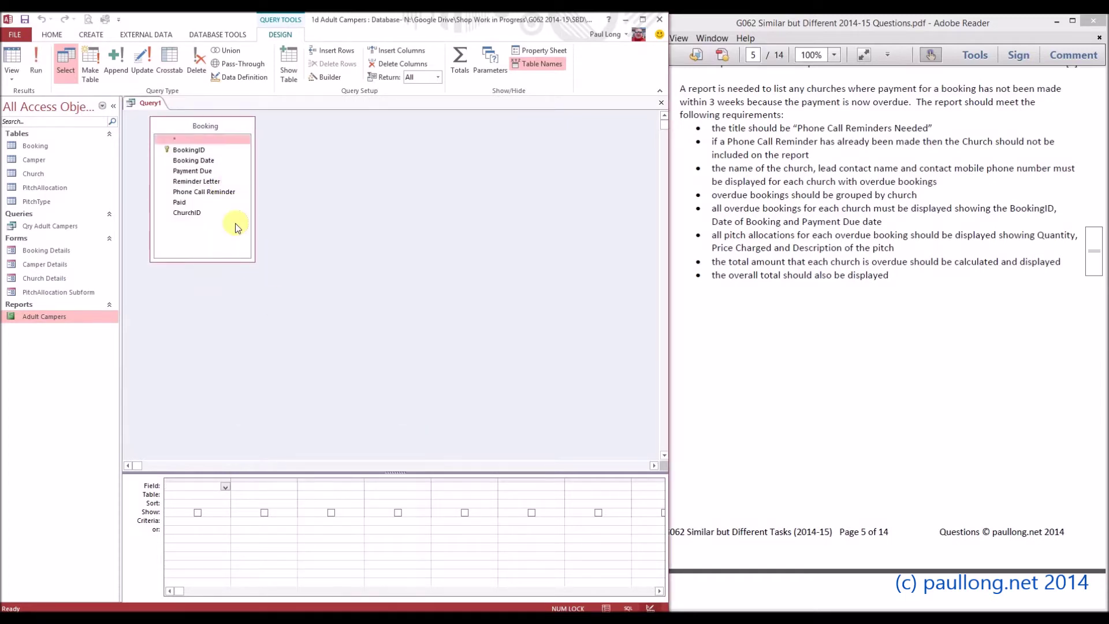
{"action": "left_click", "coordinate": [188, 150]}
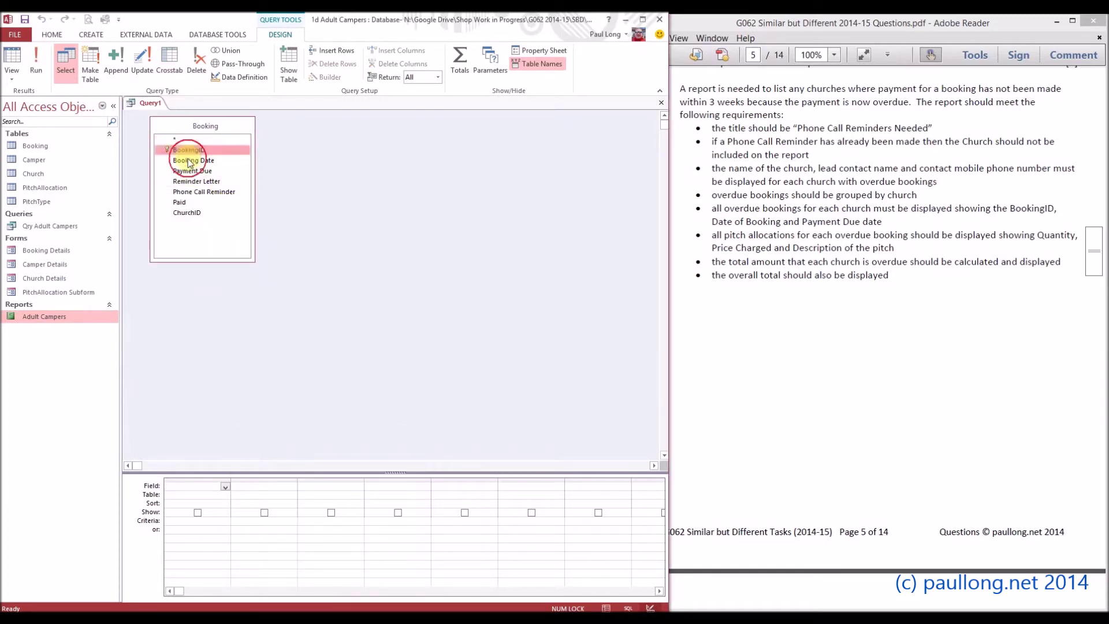
{"action": "left_click", "coordinate": [187, 212], "text": "shift"}
{"action": "left_click_drag", "start_coordinate": [195, 160], "coordinate": [196, 495]}
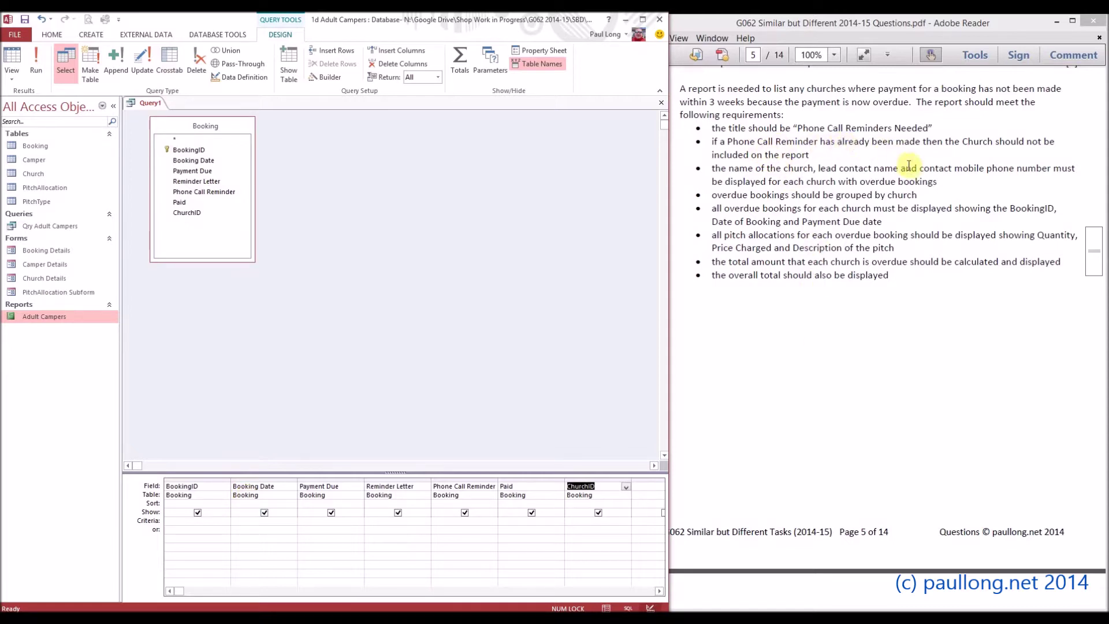
Enter False as the criterion under both Phone Call Reminder and Paid
{"action": "left_click", "coordinate": [456, 521]}
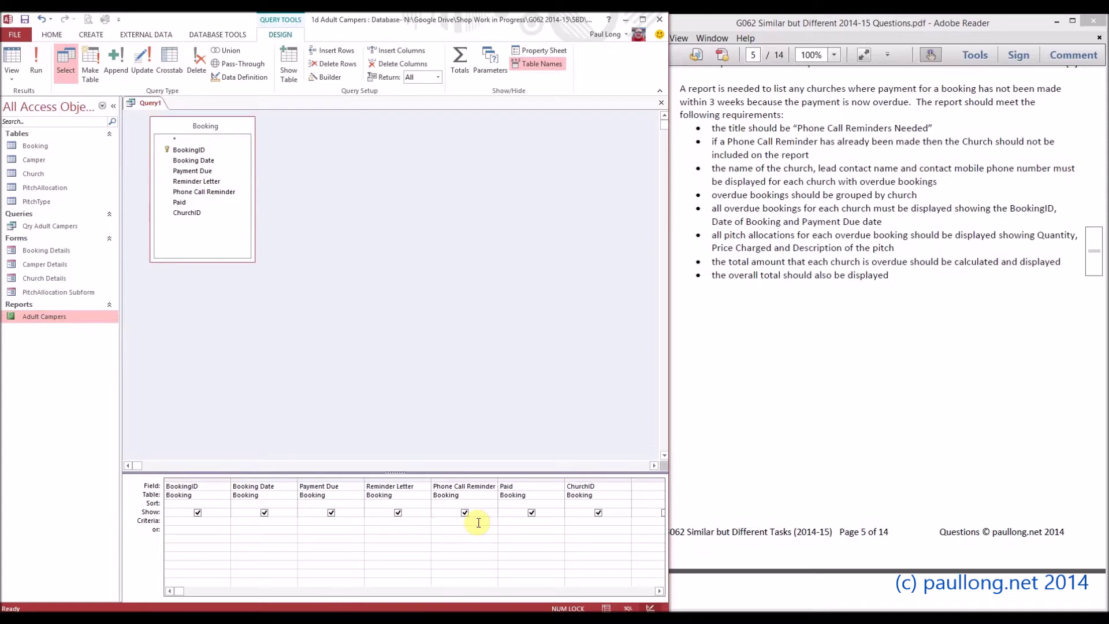
{"action": "type", "text": "false"}
{"action": "key", "text": "Tab"}
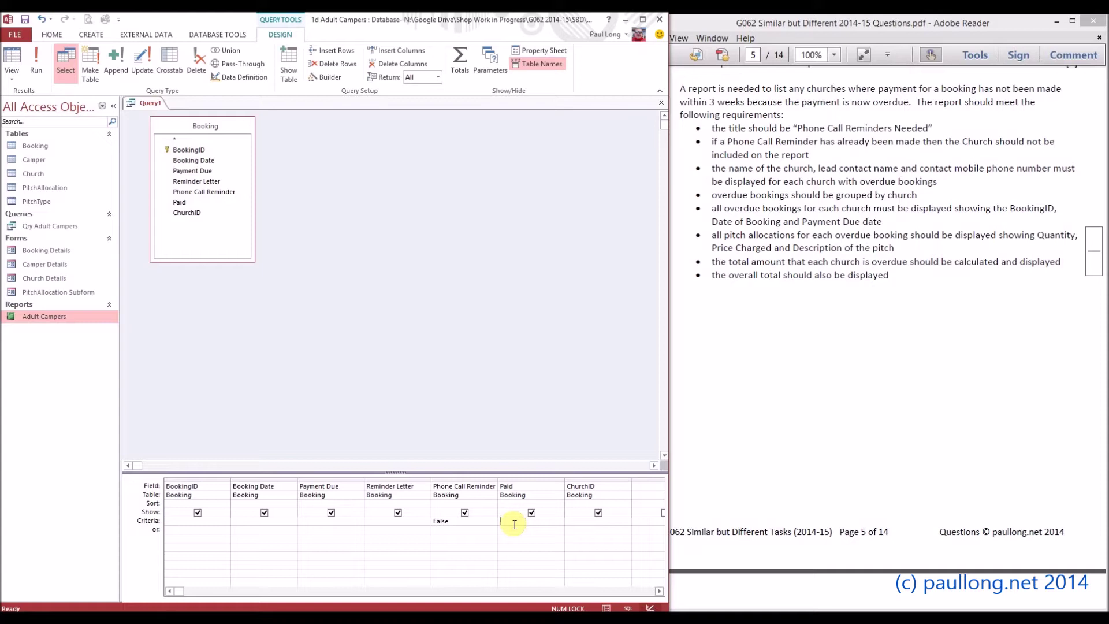
{"action": "type", "text": "alse"}
{"action": "key", "text": "Tab"}
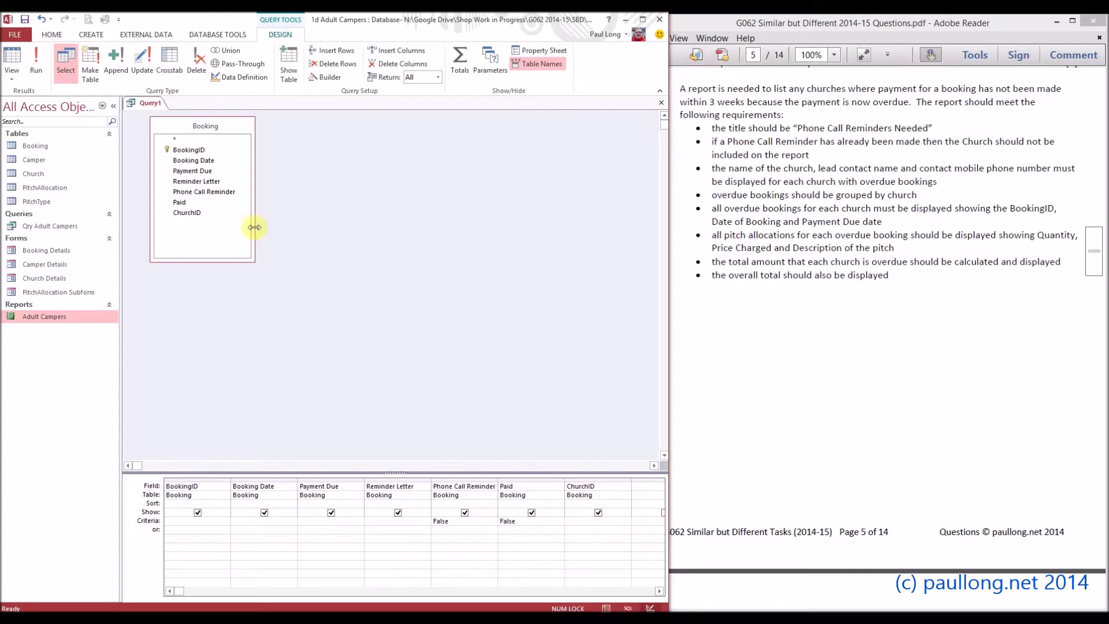
View the five matching bookings, widen Phone Call Reminder and Payment Due, then return to Design view
{"action": "left_click", "coordinate": [20, 63]}
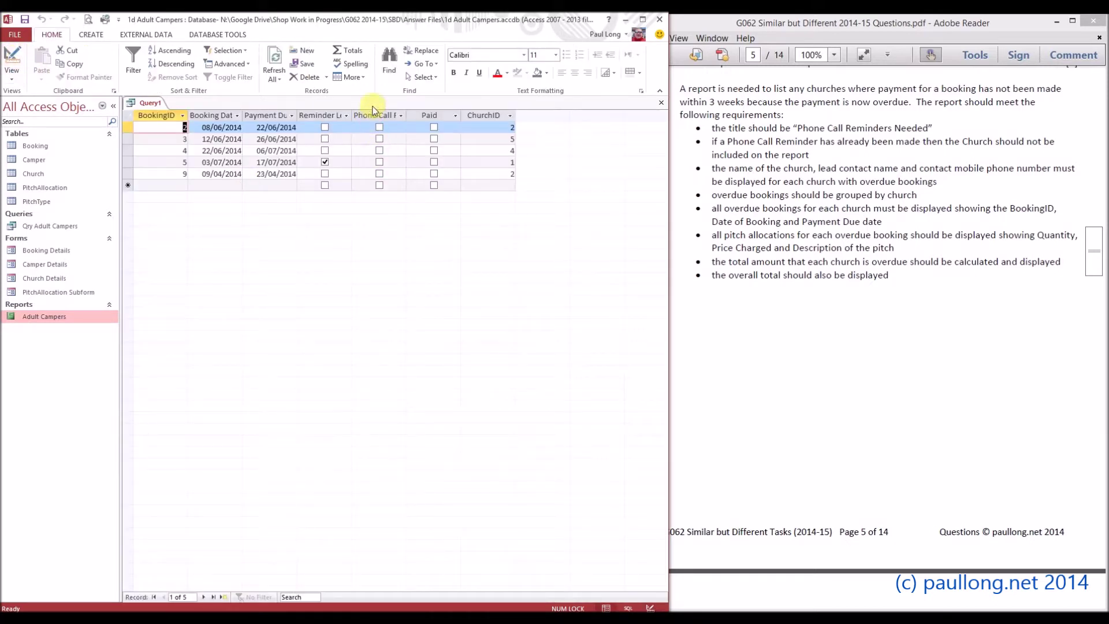
{"action": "left_click_drag", "start_coordinate": [408, 113], "coordinate": [443, 113]}
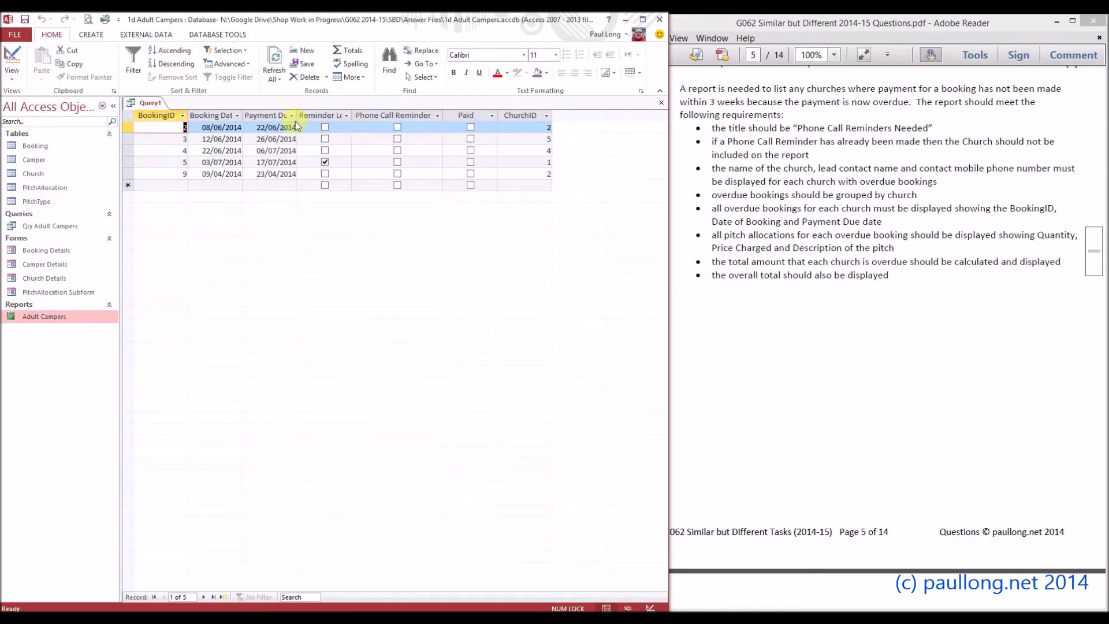
{"action": "left_click_drag", "start_coordinate": [297, 119], "coordinate": [312, 124]}
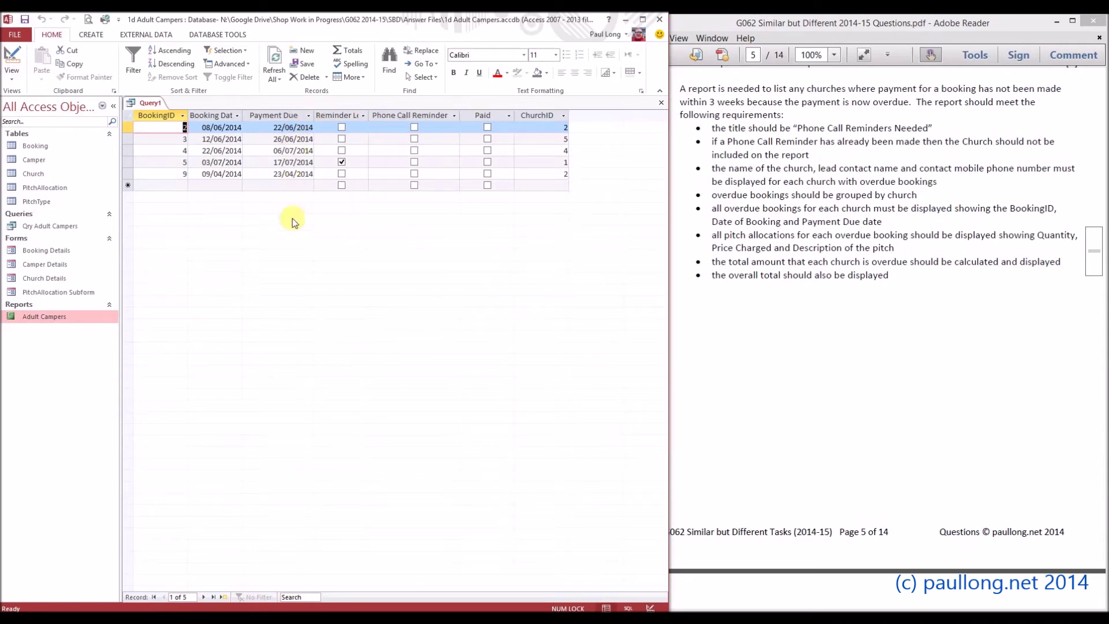
{"action": "left_click", "coordinate": [12, 60]}
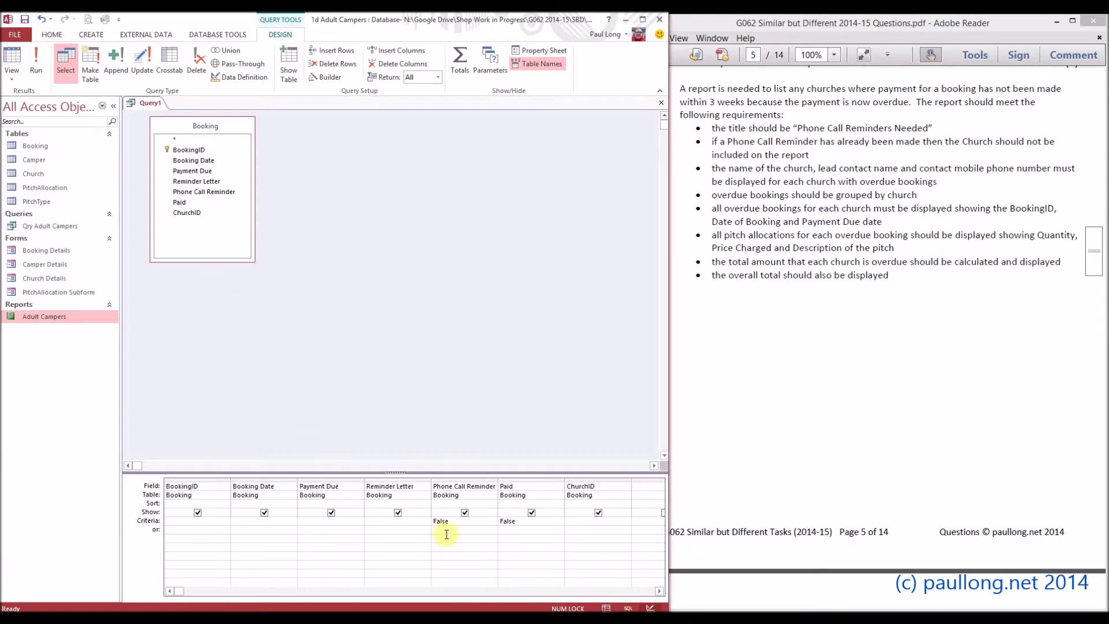
Give Payment Due the criterion <DateAdd('ww',-3,Date()) and widen its grid column
{"action": "left_click", "coordinate": [336, 523]}
{"action": "type", "text": "dateadd"}
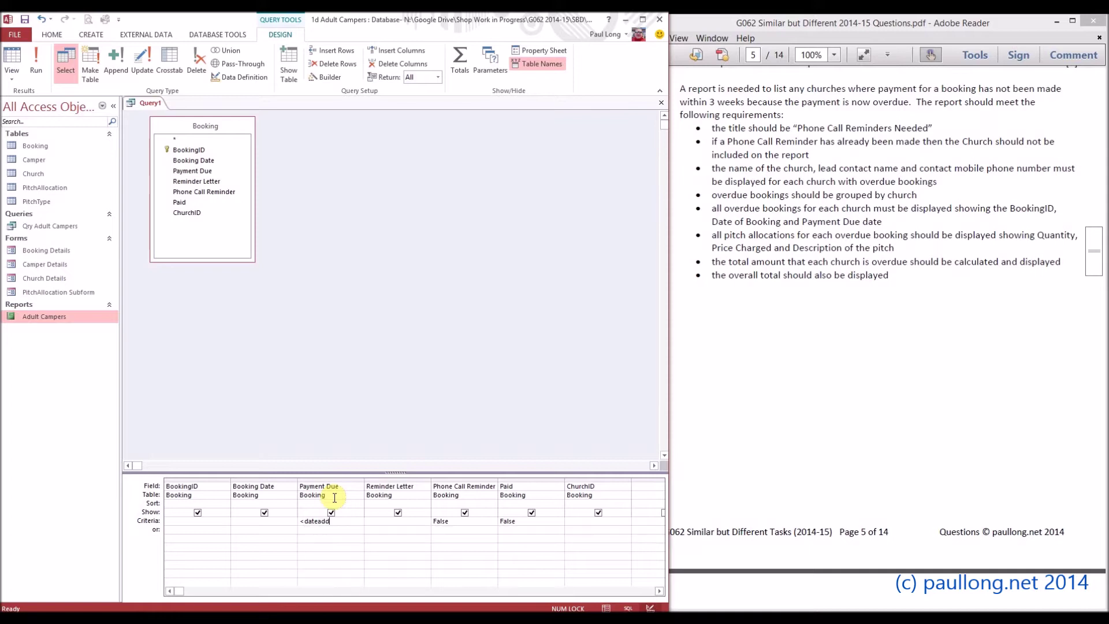
{"action": "type", "text": "('ww"}
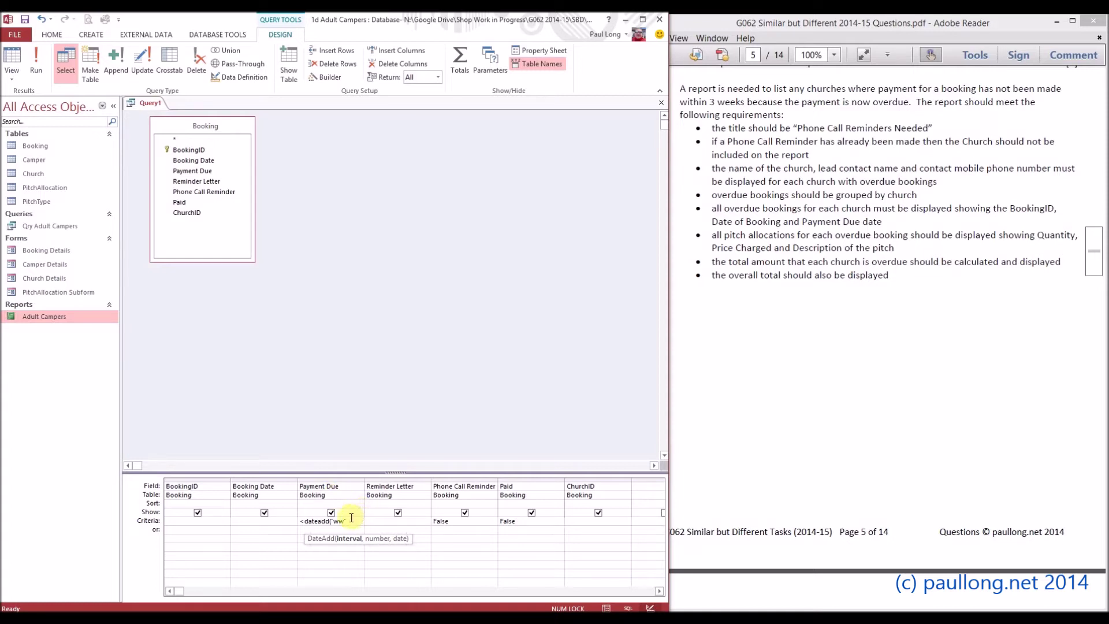
{"action": "left_click_drag", "start_coordinate": [365, 477], "coordinate": [428, 477]}
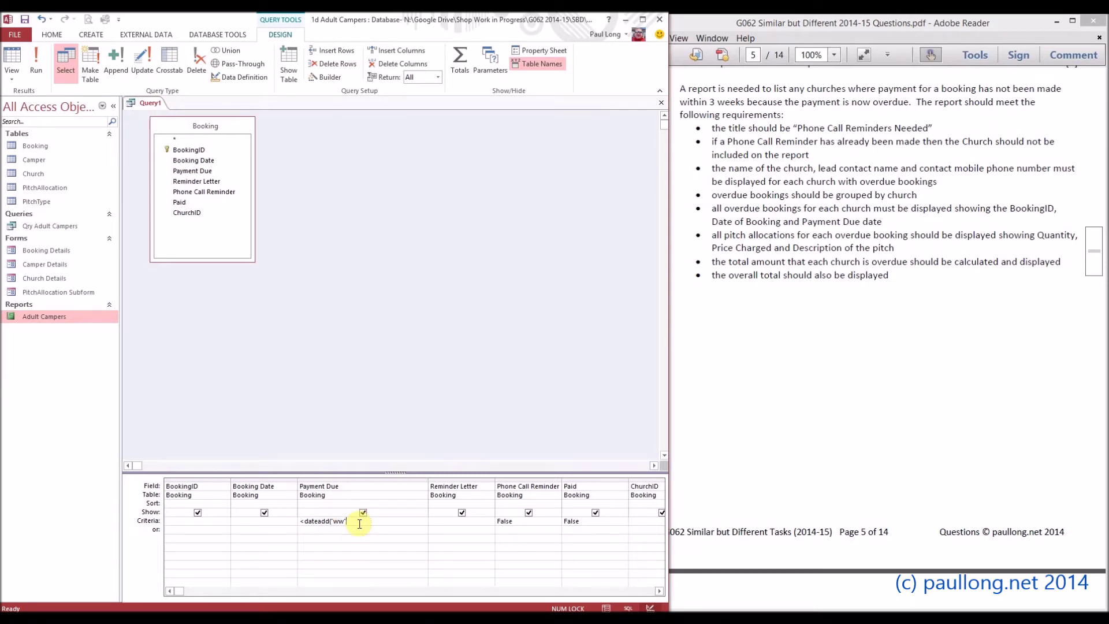
{"action": "left_click", "coordinate": [359, 523]}
{"action": "type", "text": ","}
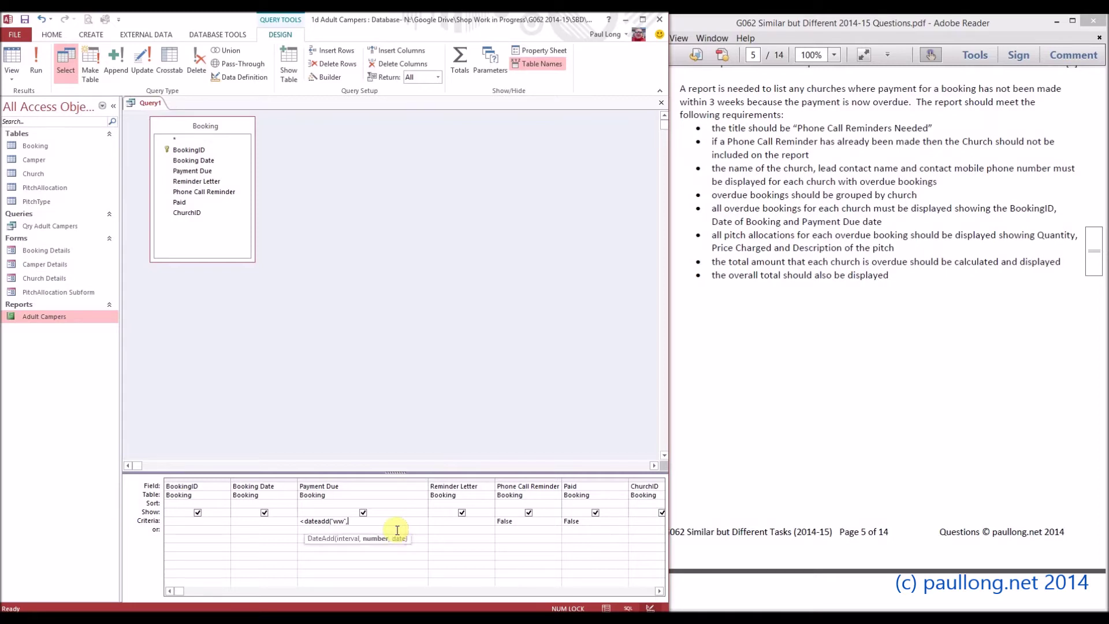
{"action": "type", "text": "-3,date()"}
{"action": "type", "text": ")"}
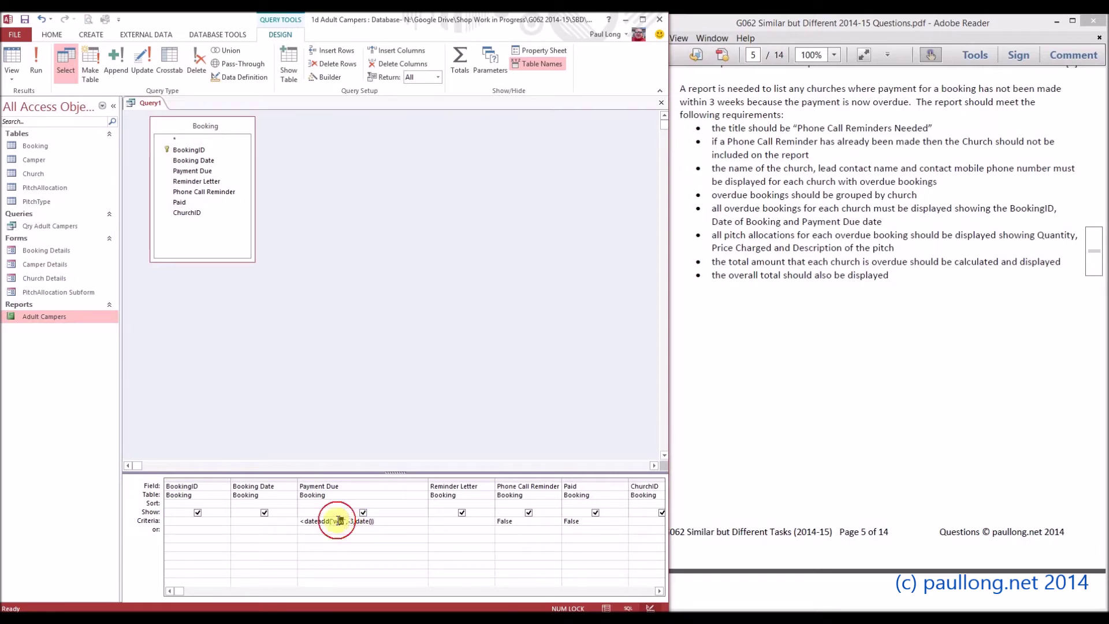
{"action": "left_click", "coordinate": [302, 522]}
{"action": "type", "text": "<"}
{"action": "left_click", "coordinate": [314, 531]}
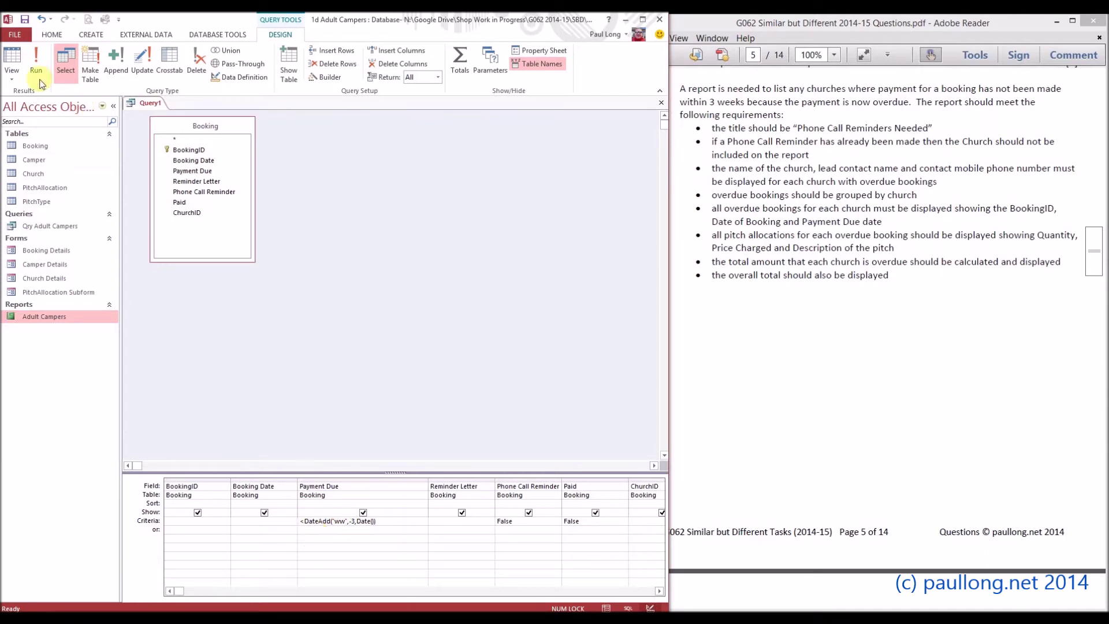
Run the query showing four overdue bookings, save it as 'Qry Phone Calls' and close it
{"action": "left_click", "coordinate": [13, 55]}
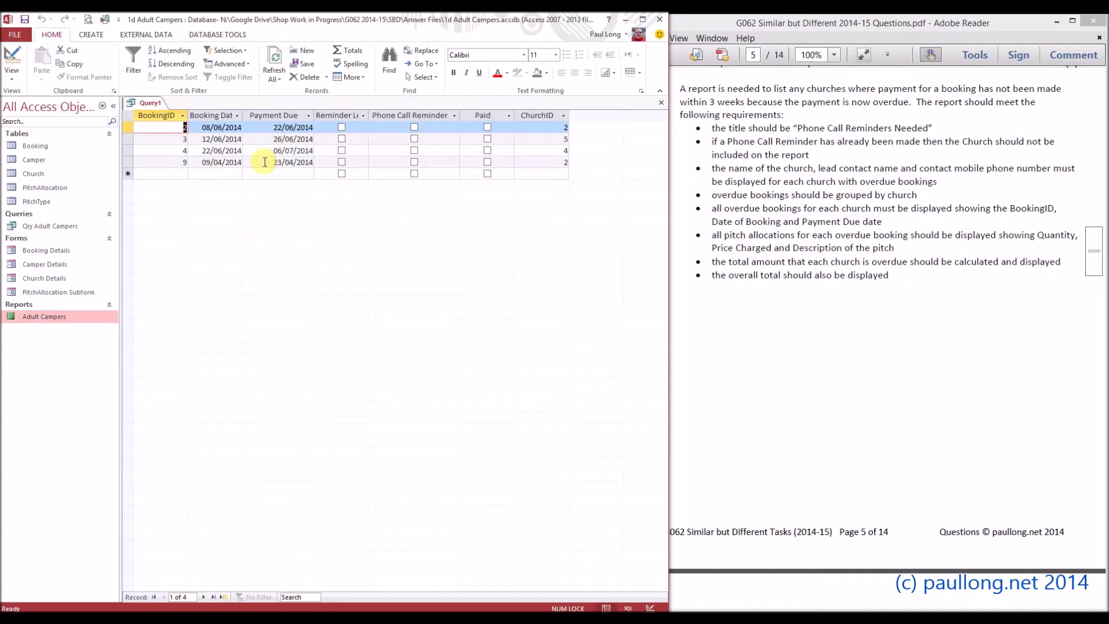
{"action": "left_click", "coordinate": [26, 21]}
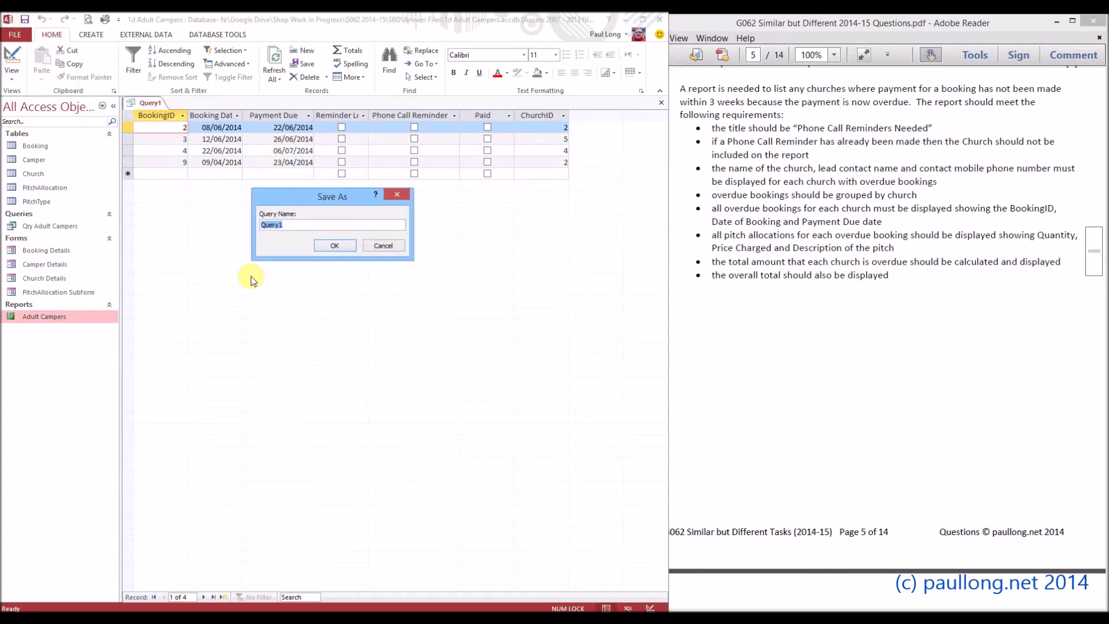
{"action": "type", "text": "Qry Phone Calls"}
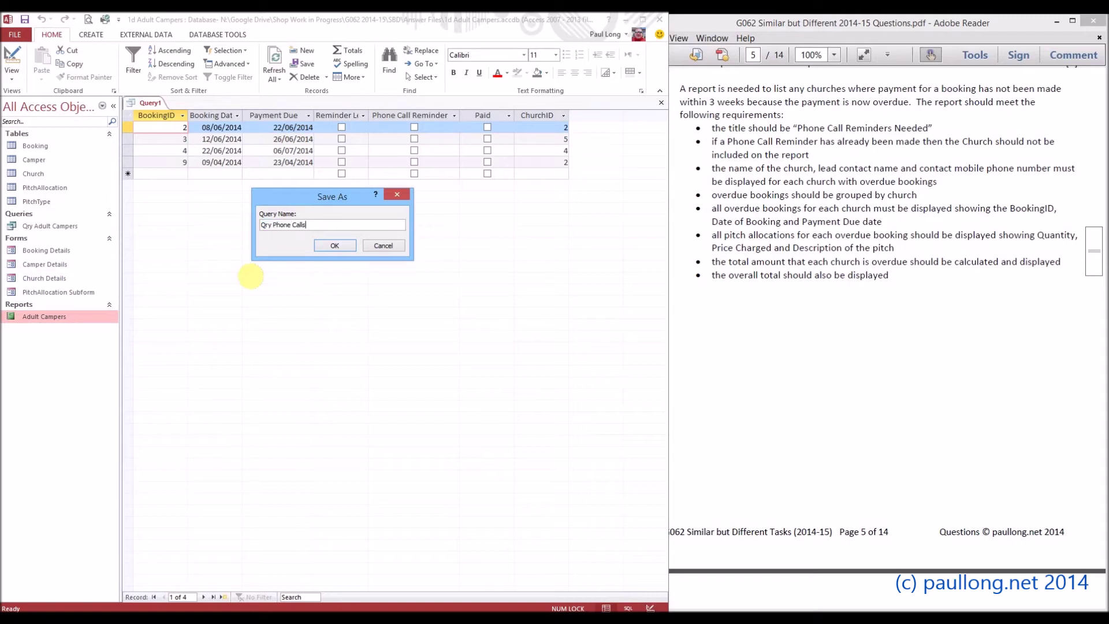
{"action": "left_click", "coordinate": [334, 245]}
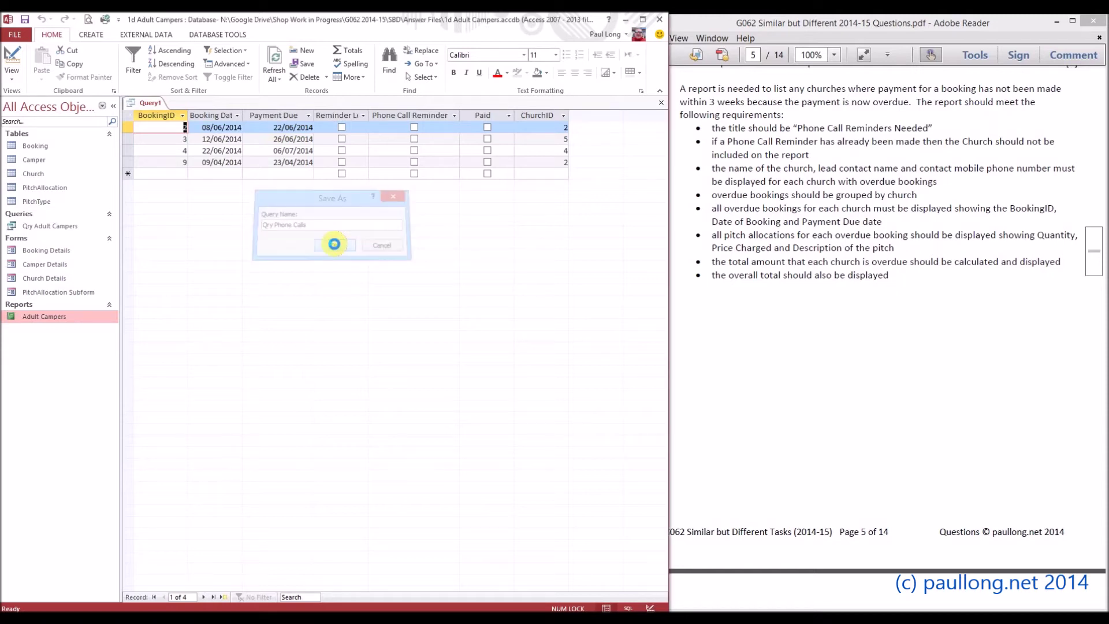
{"action": "right_click", "coordinate": [176, 108]}
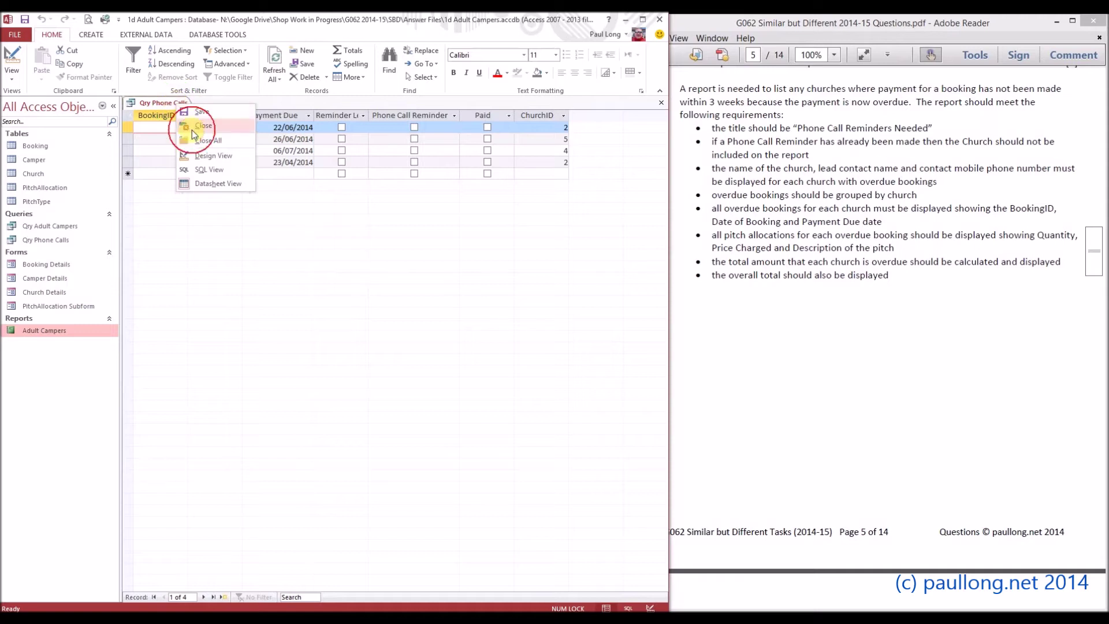
{"action": "left_click", "coordinate": [192, 130]}
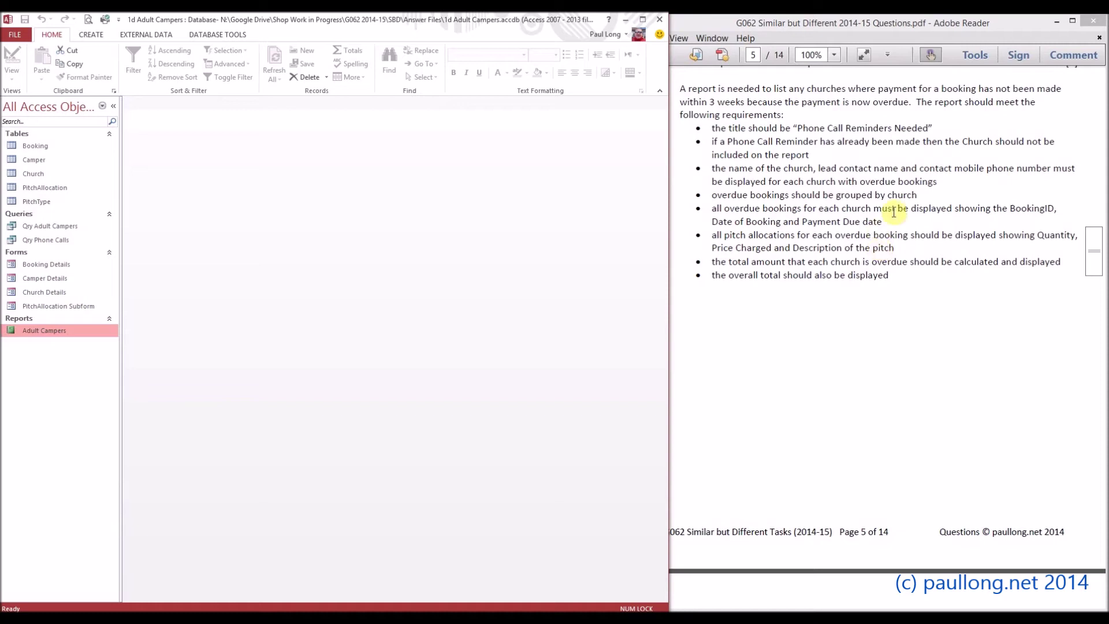
Review the PDF's group-by-church requirement, then bring Access back with its CREATE commands showing
{"action": "left_click_drag", "start_coordinate": [918, 194], "coordinate": [709, 197]}
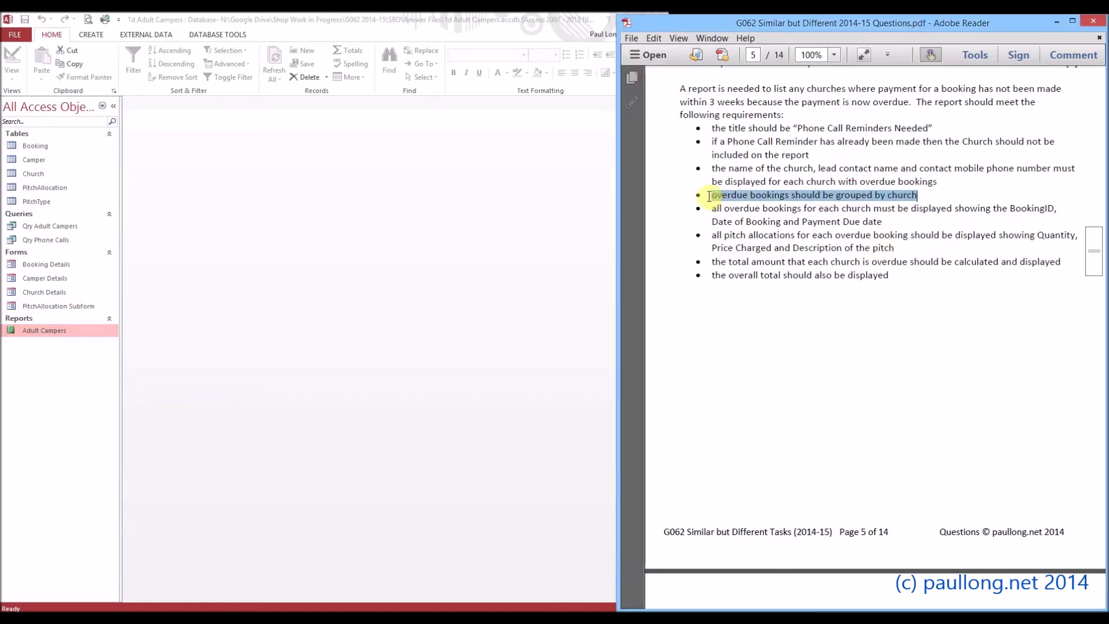
{"action": "left_click", "coordinate": [733, 241]}
{"action": "left_click", "coordinate": [432, 20]}
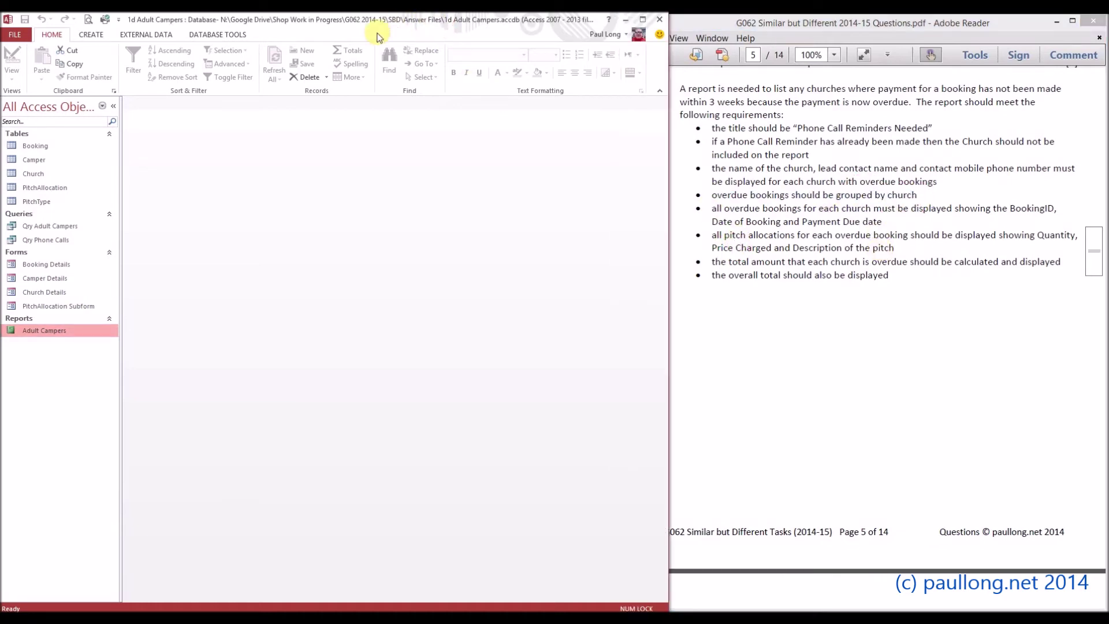
{"action": "left_click", "coordinate": [91, 35]}
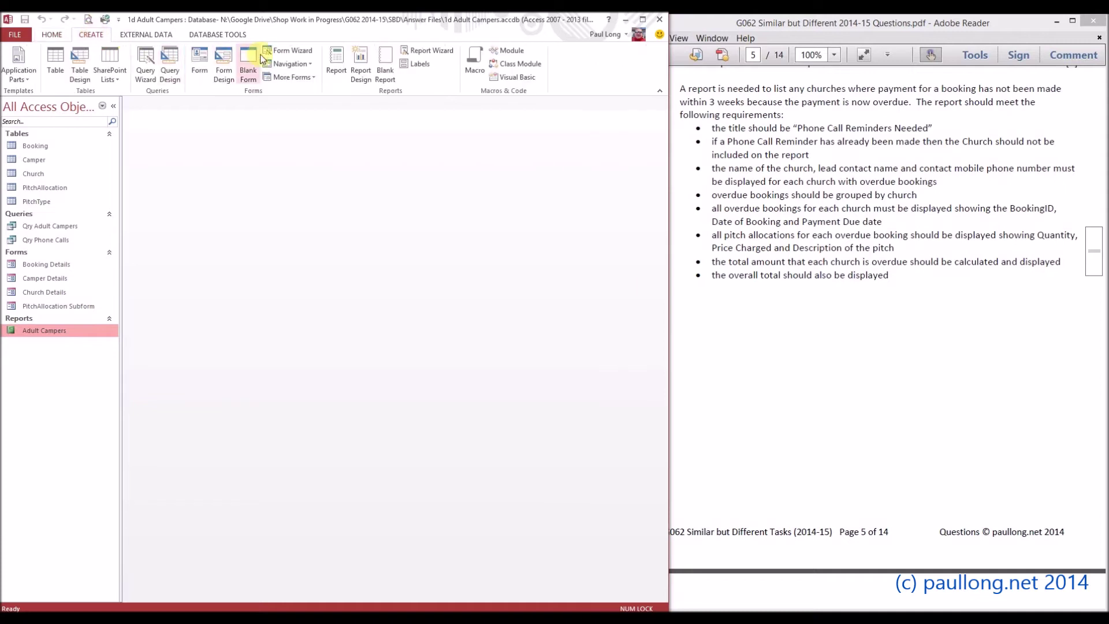
Launch the Report Wizard from the Reports group
{"action": "left_click", "coordinate": [438, 51]}
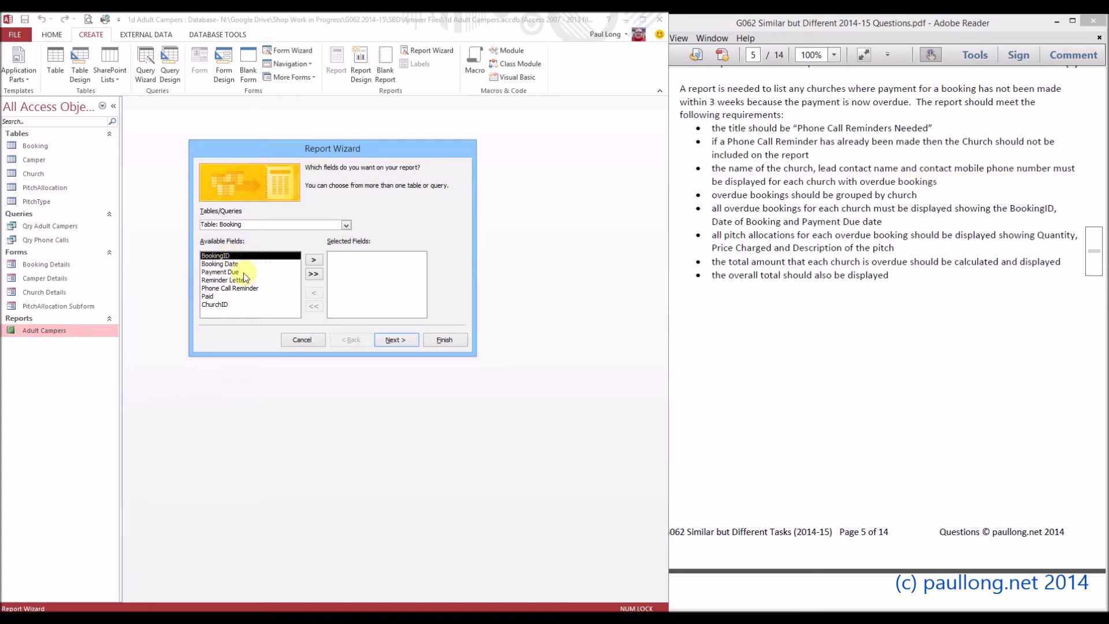
From Table: Church, add Church Name, Contact Forename, Contact Surname and Contact Mobile Telephone
{"action": "left_click", "coordinate": [256, 225]}
{"action": "left_click", "coordinate": [346, 226]}
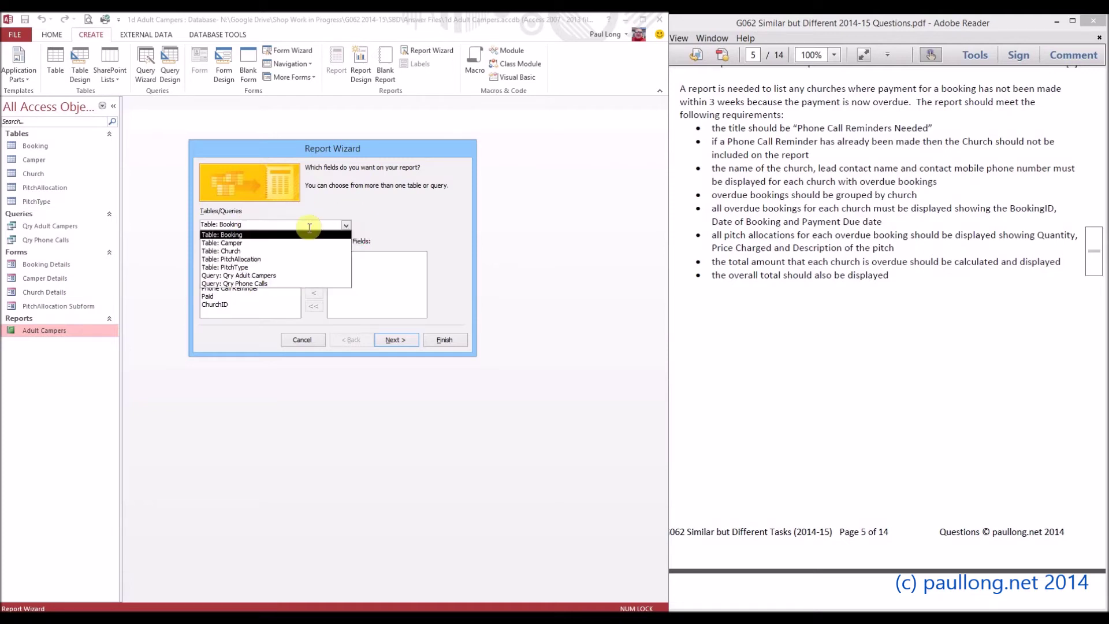
{"action": "left_click", "coordinate": [260, 251]}
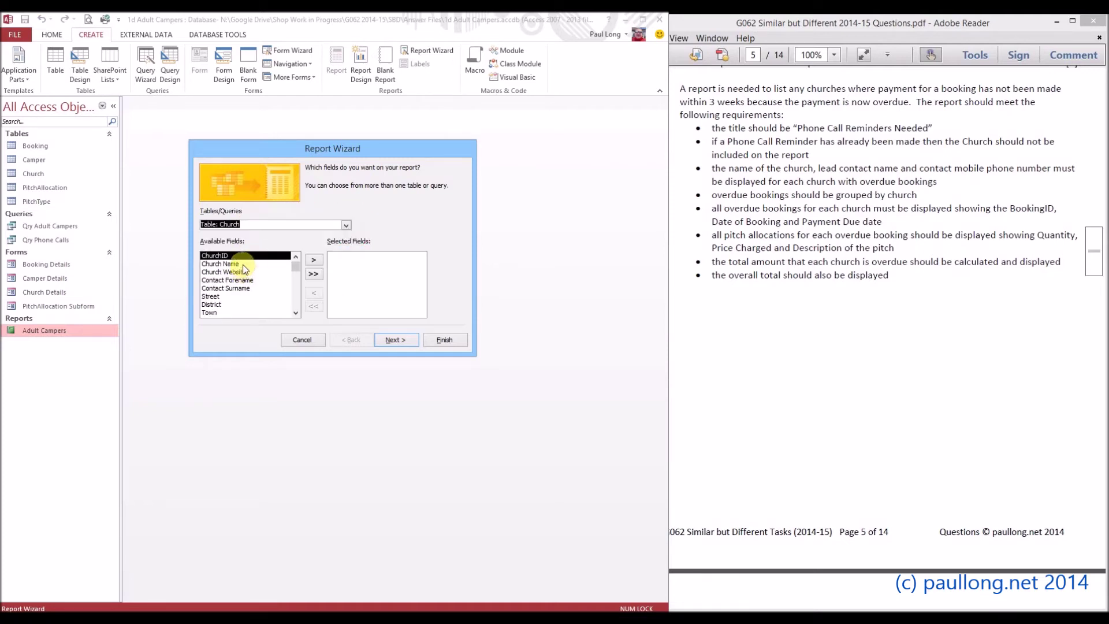
{"action": "left_click", "coordinate": [243, 264]}
{"action": "left_click", "coordinate": [316, 260]}
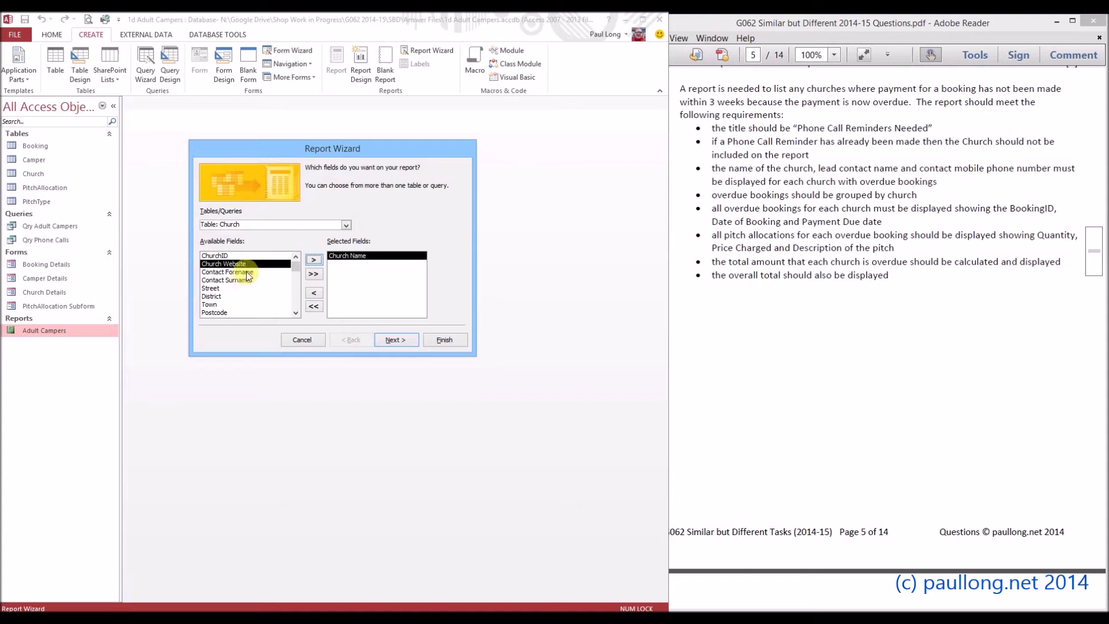
{"action": "left_click", "coordinate": [228, 271]}
{"action": "left_click", "coordinate": [314, 260]}
{"action": "left_click", "coordinate": [314, 259]}
{"action": "left_click", "coordinate": [243, 305]}
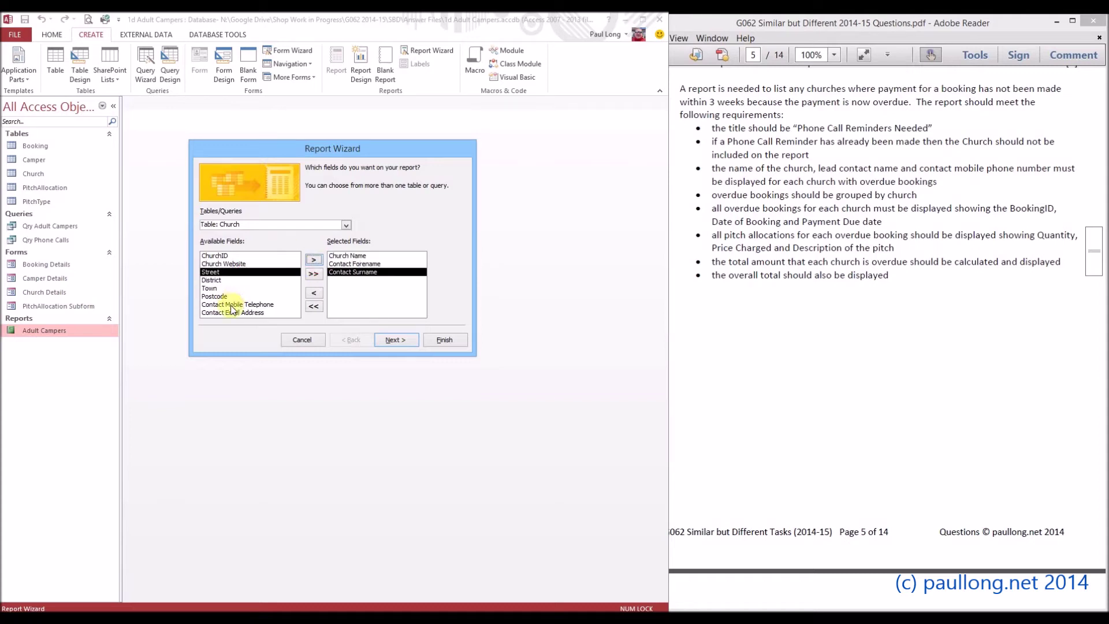
{"action": "left_click", "coordinate": [320, 260]}
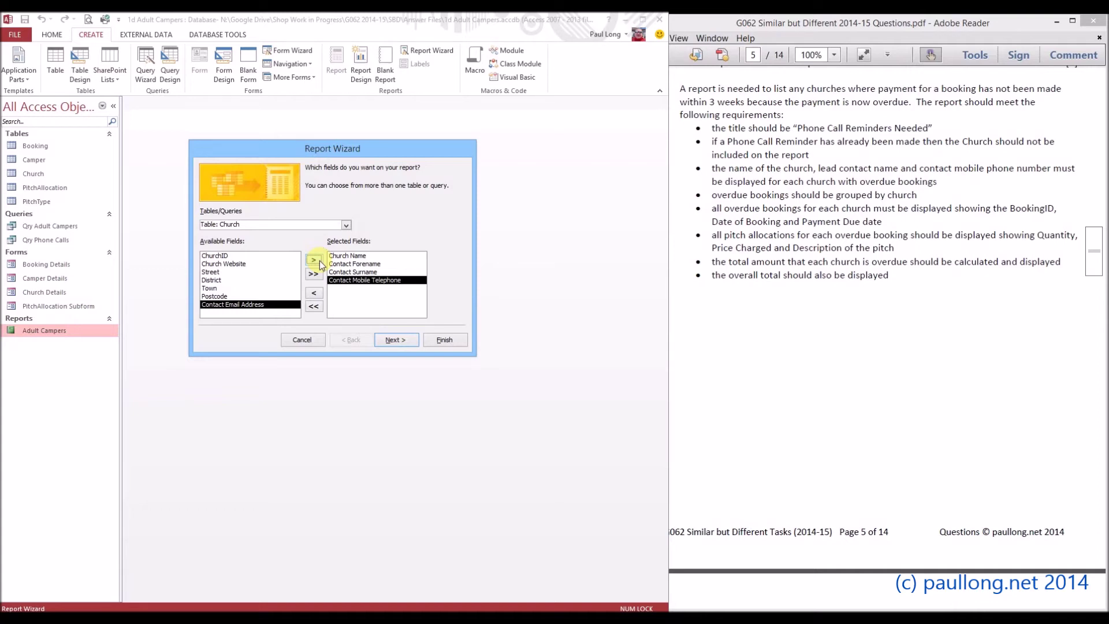
{"action": "left_click", "coordinate": [345, 225]}
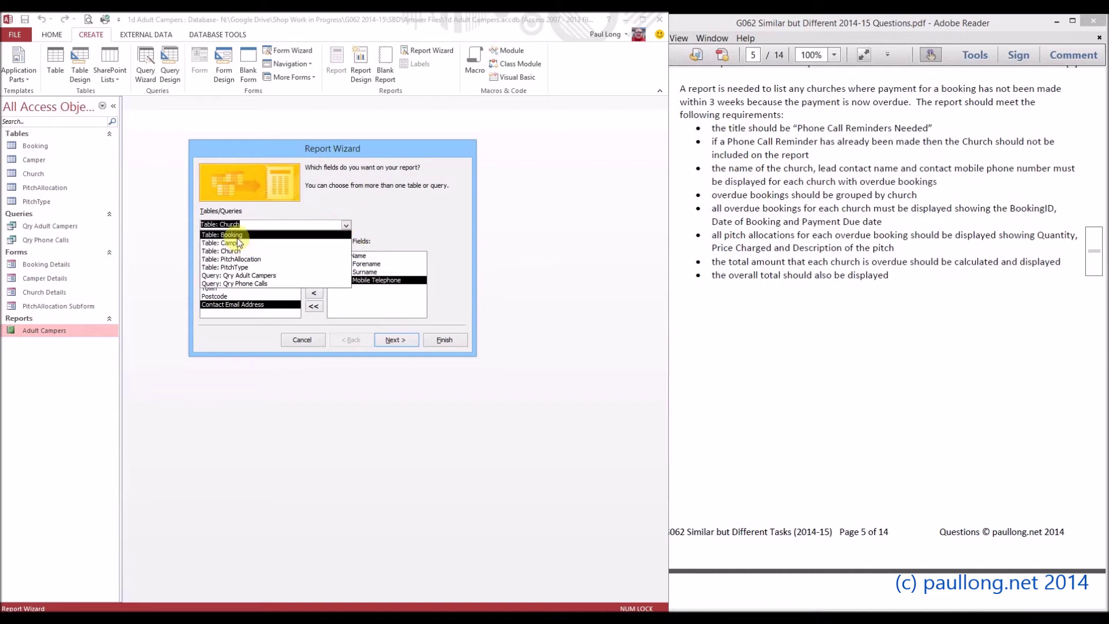
From Query: Qry Phone Calls, add BookingID, Booking Date and Payment Due to Selected Fields
{"action": "left_click", "coordinate": [247, 284]}
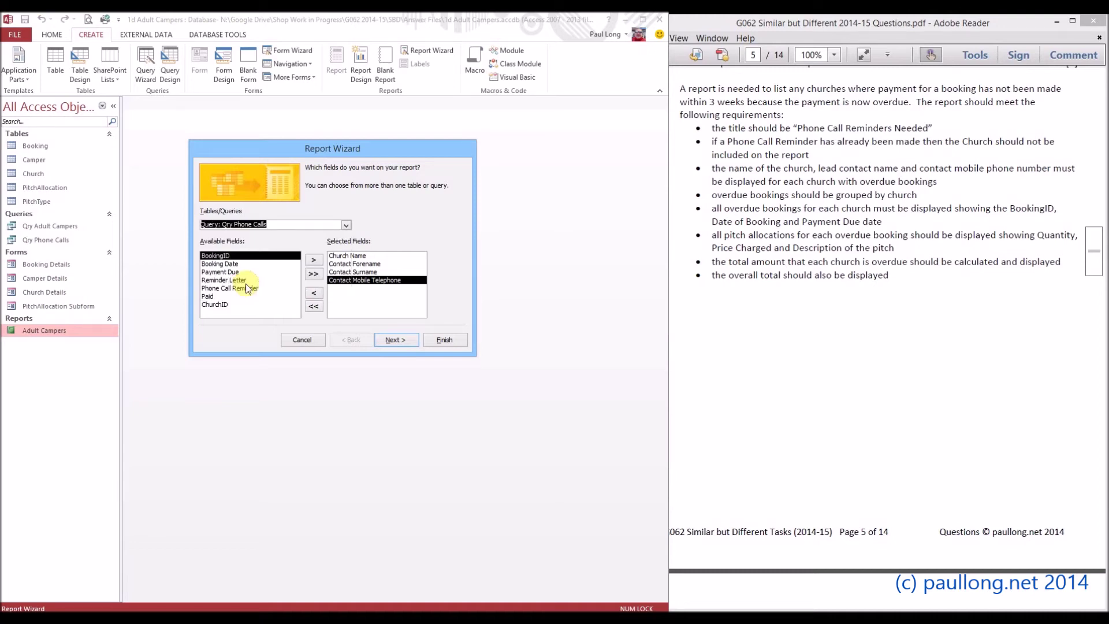
{"action": "left_click", "coordinate": [315, 260]}
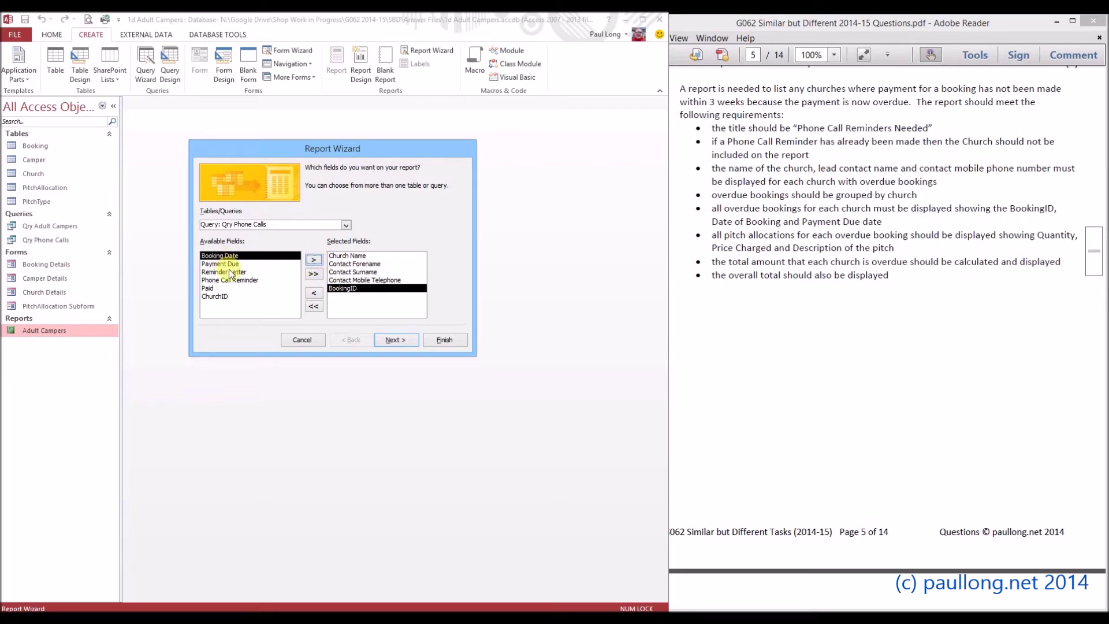
{"action": "left_click", "coordinate": [315, 263]}
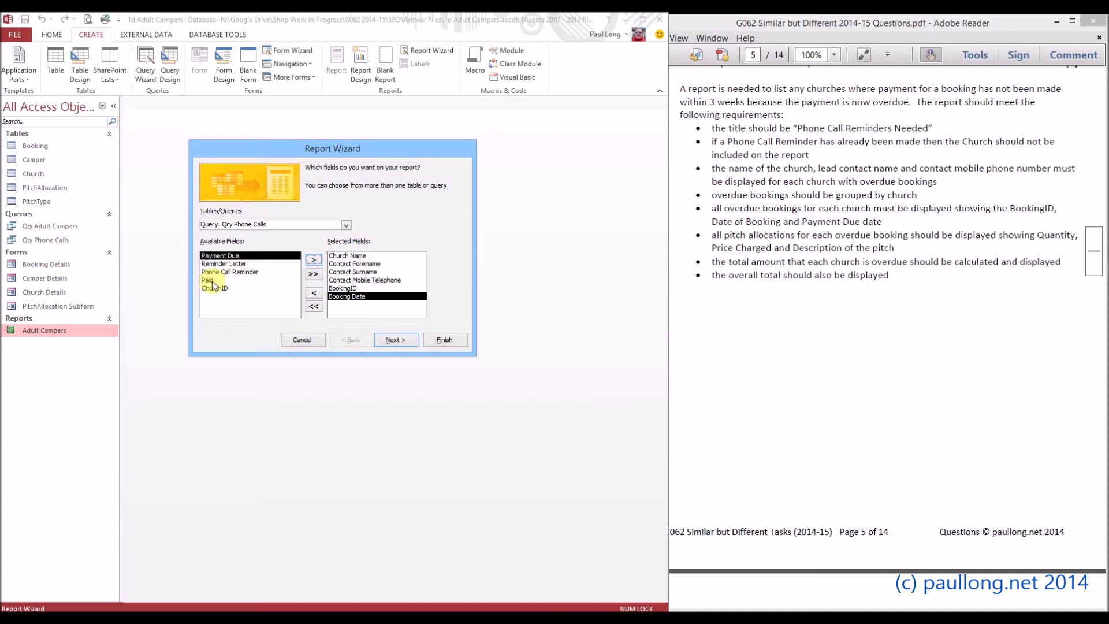
{"action": "left_click", "coordinate": [315, 267]}
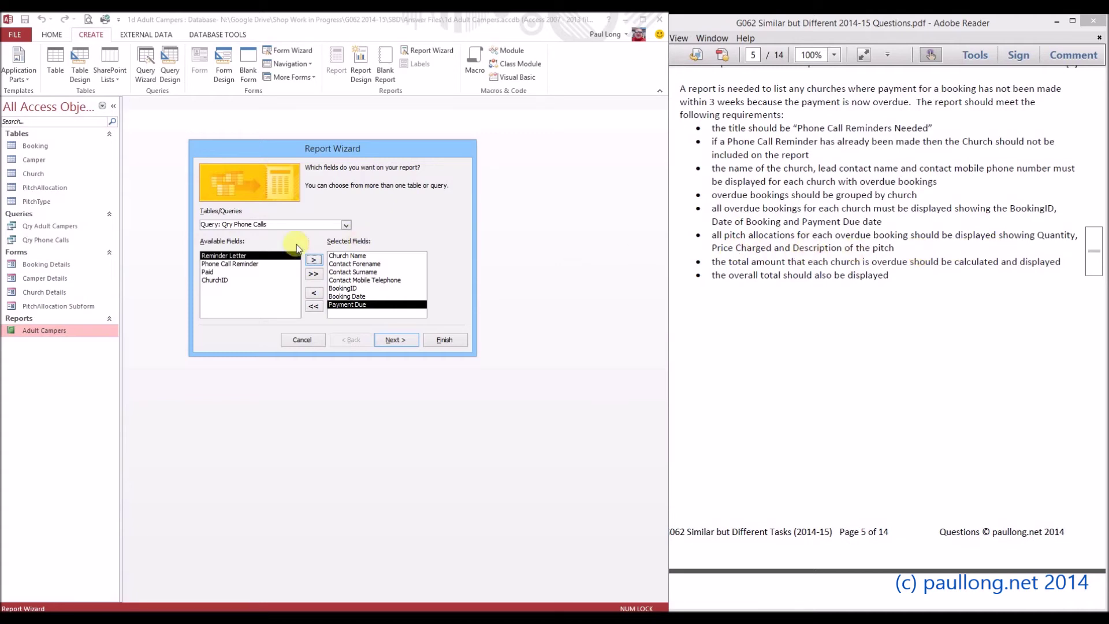
{"action": "left_click", "coordinate": [346, 225]}
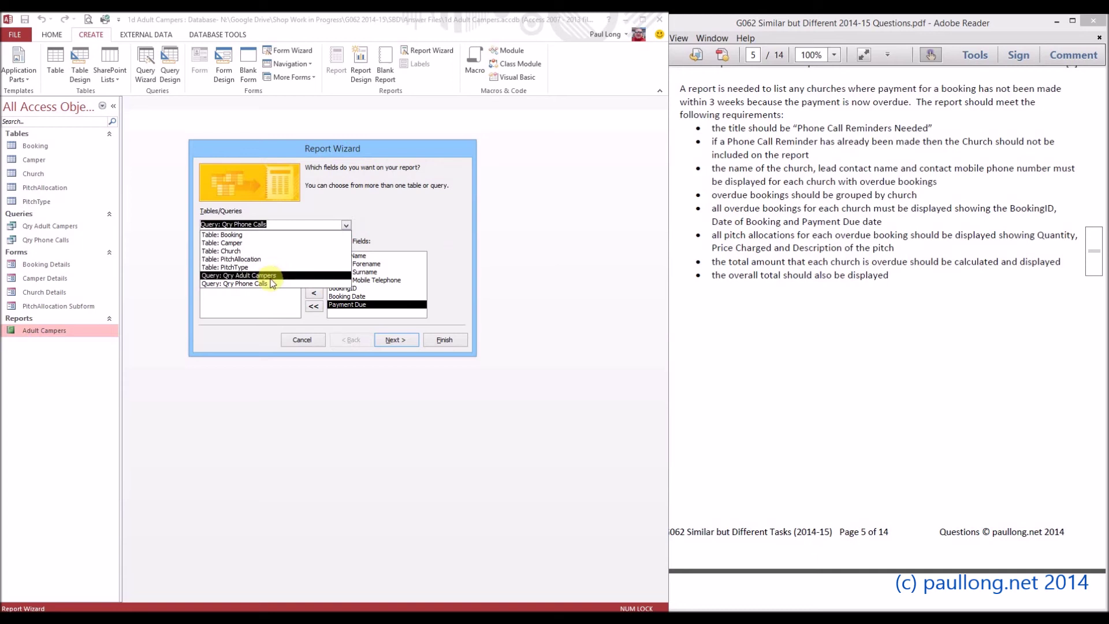
Add Quantity and Price Charged from the PitchAllocation table to the report fields
{"action": "left_click", "coordinate": [255, 259]}
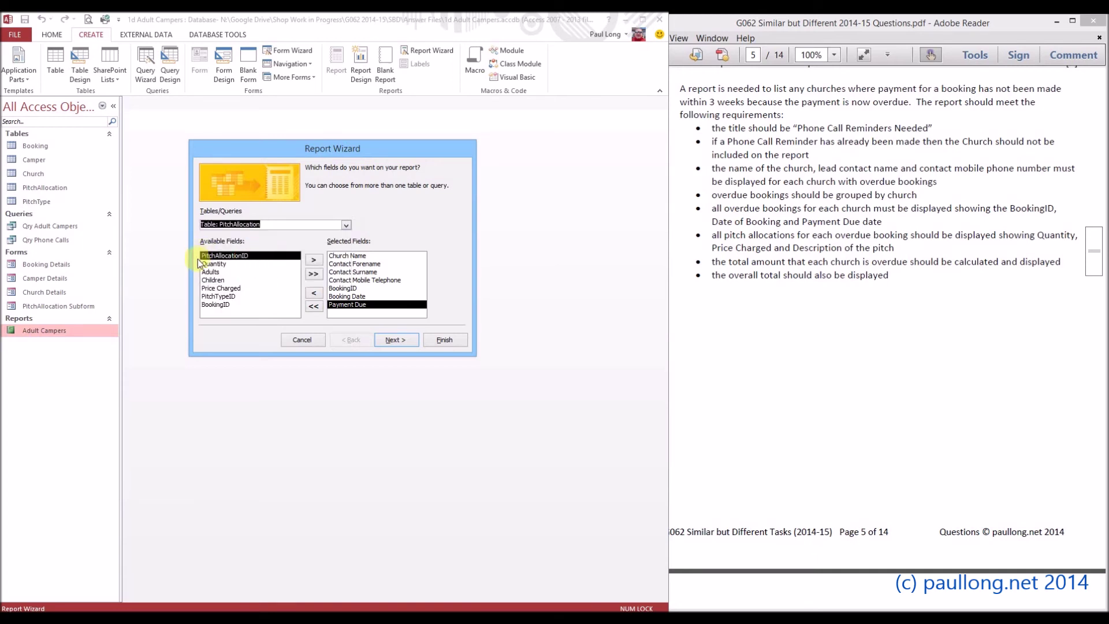
{"action": "left_click", "coordinate": [222, 264]}
{"action": "left_click", "coordinate": [314, 260]}
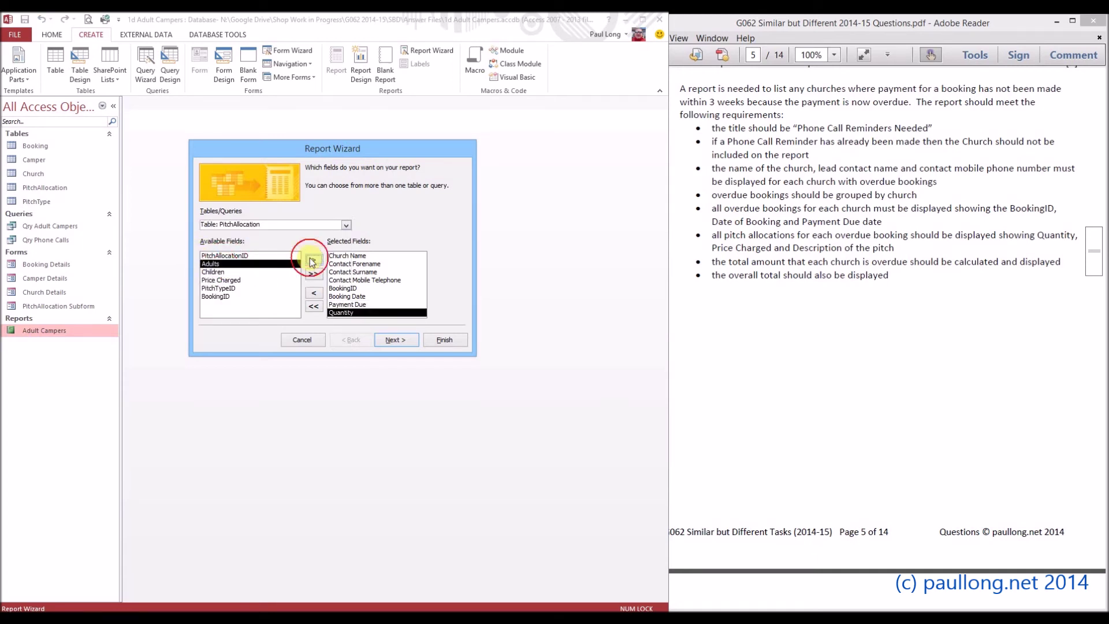
{"action": "left_click", "coordinate": [232, 280]}
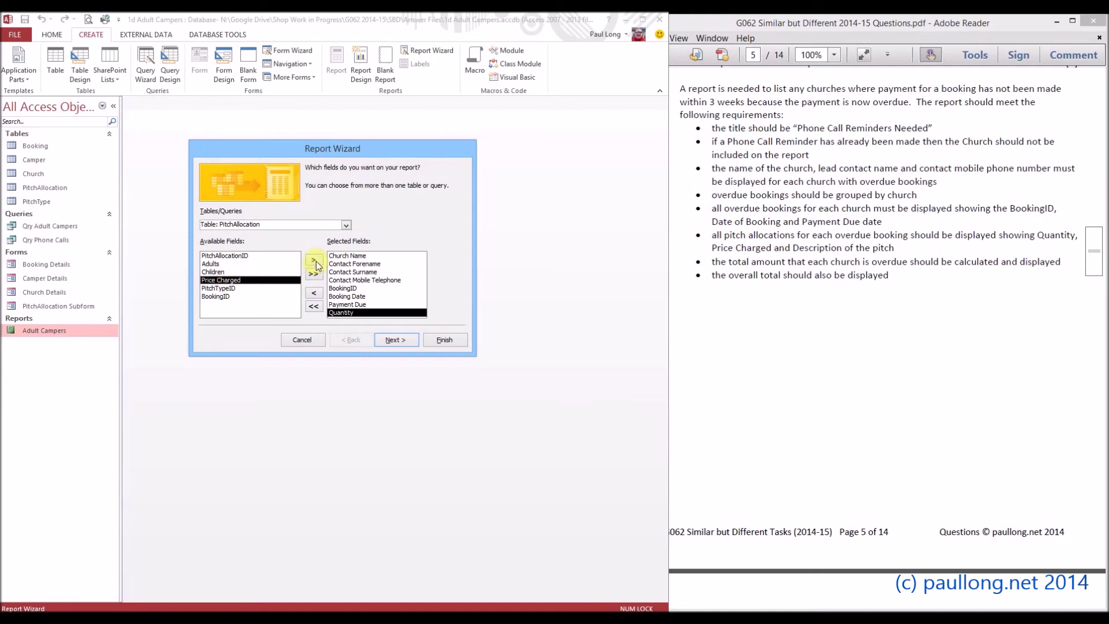
{"action": "left_click", "coordinate": [315, 263]}
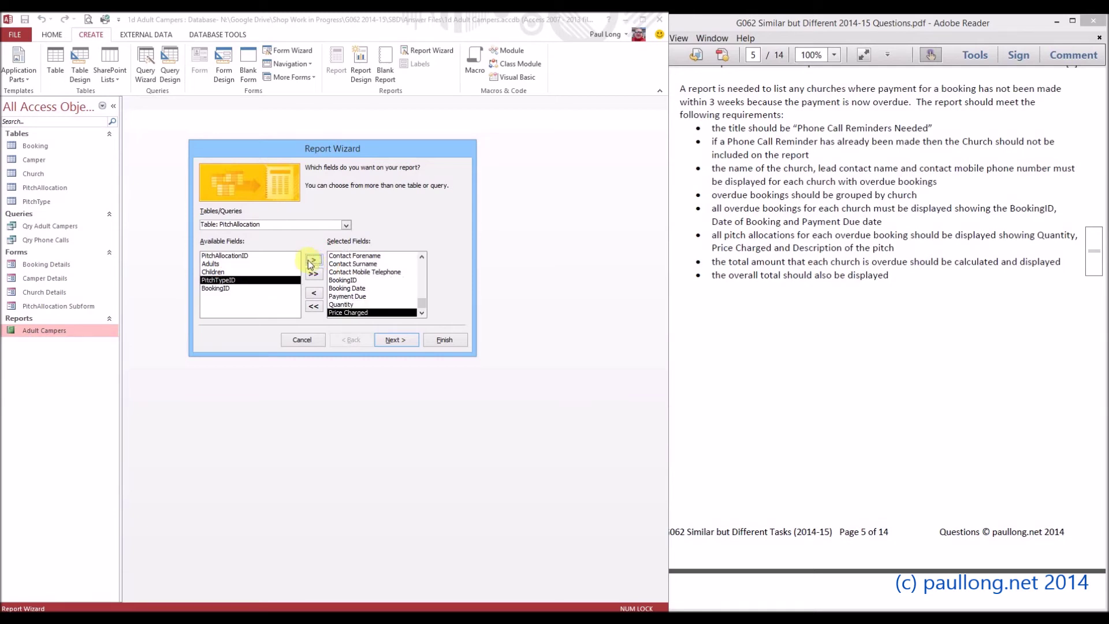
Add Description from the PitchType table, bringing the chosen fields to ten
{"action": "left_click", "coordinate": [347, 225]}
{"action": "left_click", "coordinate": [254, 268]}
{"action": "left_click", "coordinate": [218, 263]}
{"action": "left_click", "coordinate": [312, 265]}
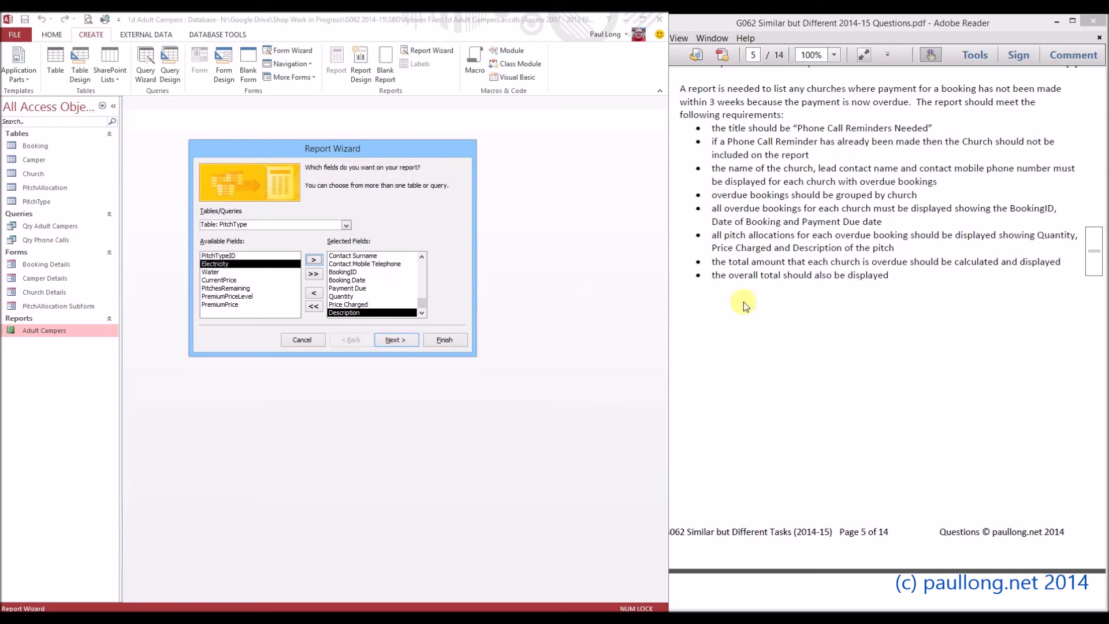
View the data by Church with no added grouping levels, advancing to sort and summary options
{"action": "left_click", "coordinate": [388, 341]}
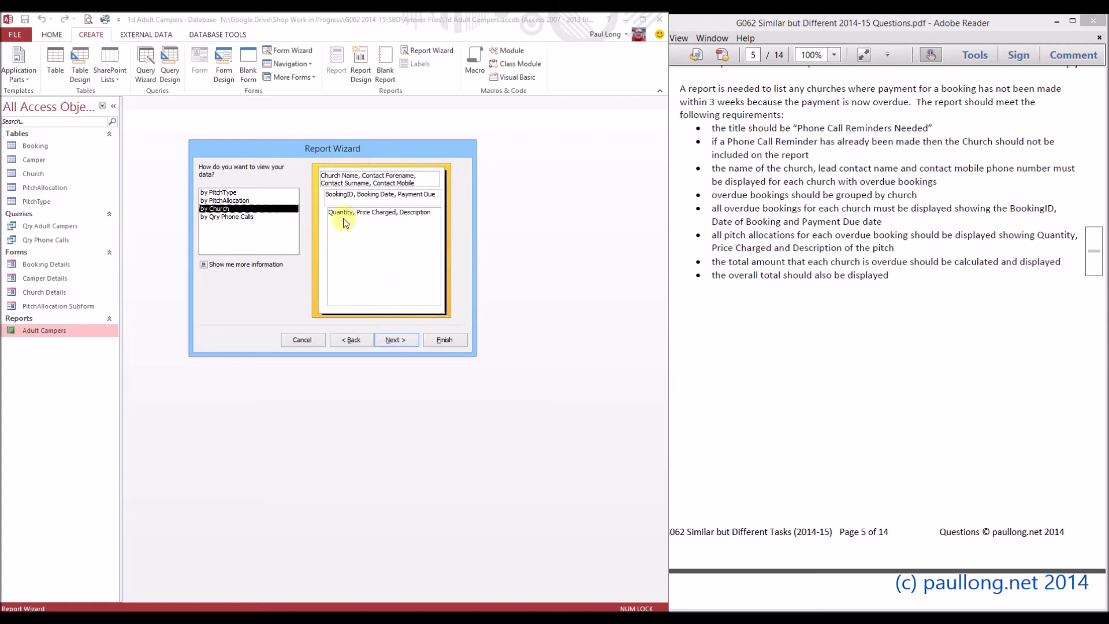
{"action": "left_click", "coordinate": [393, 341]}
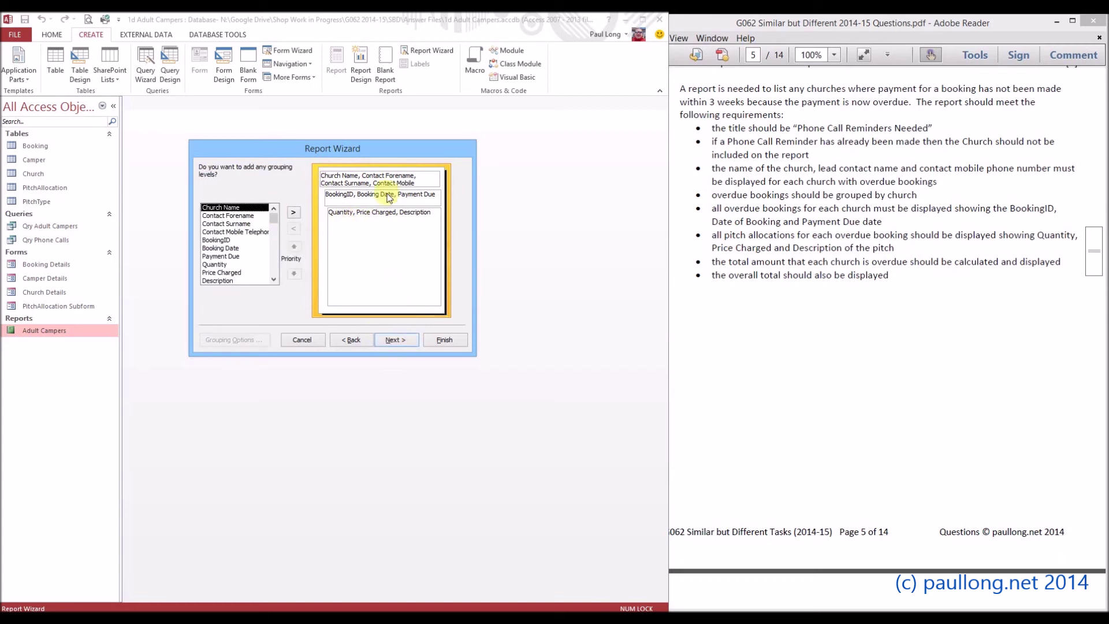
{"action": "left_click", "coordinate": [401, 341]}
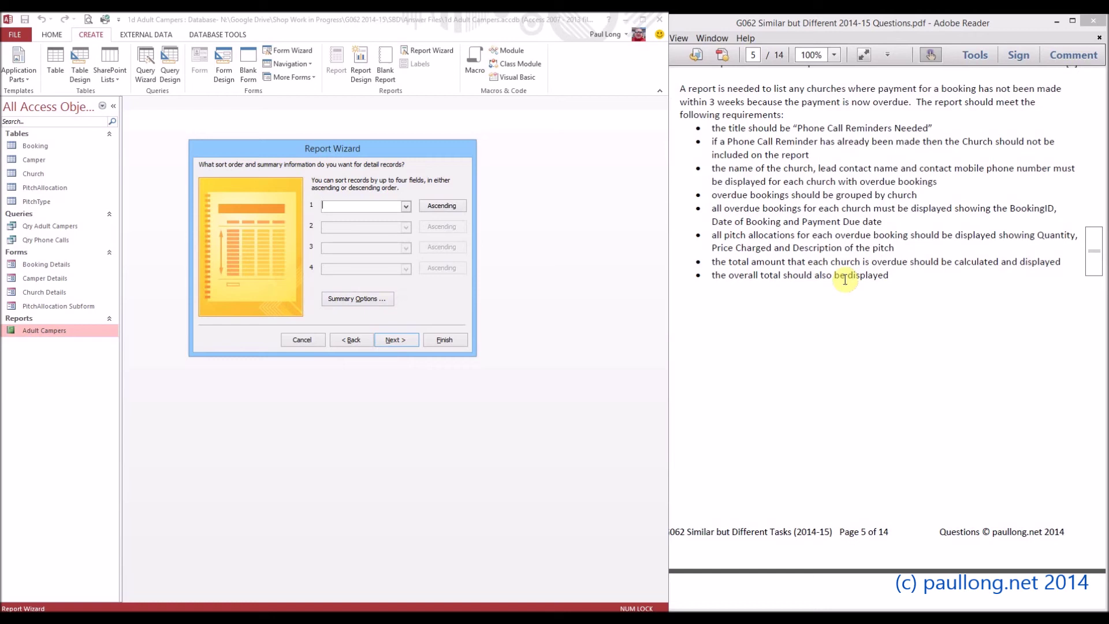
Tick Sum for Price Charged in Summary Options and advance to the layout step
{"action": "left_click", "coordinate": [365, 300]}
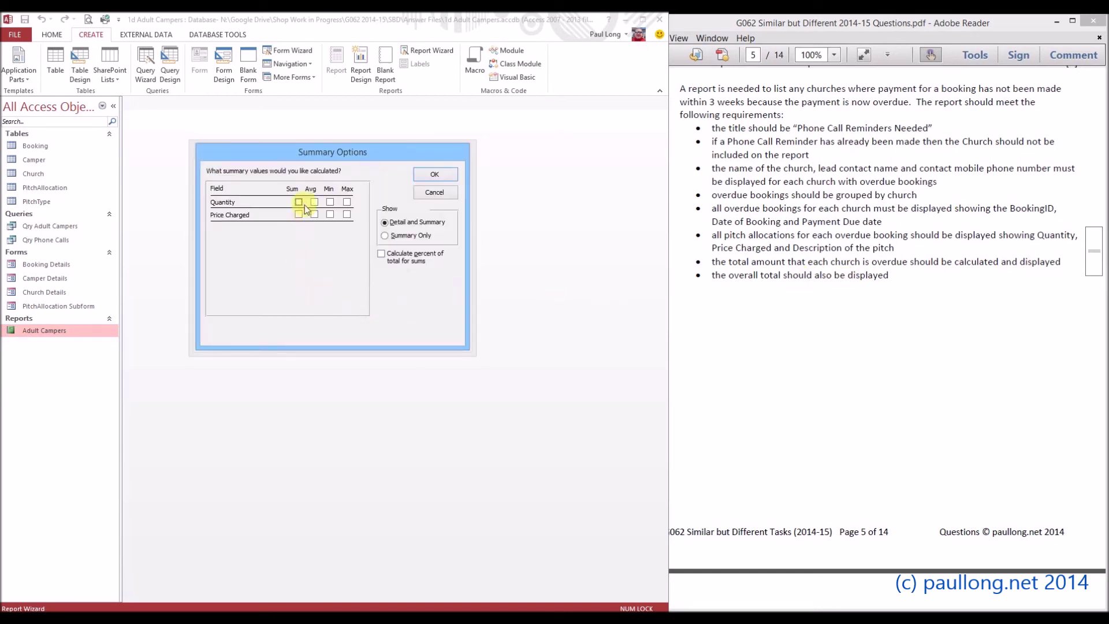
{"action": "left_click", "coordinate": [298, 215]}
{"action": "left_click", "coordinate": [435, 176]}
{"action": "left_click", "coordinate": [435, 176]}
{"action": "left_click", "coordinate": [407, 341]}
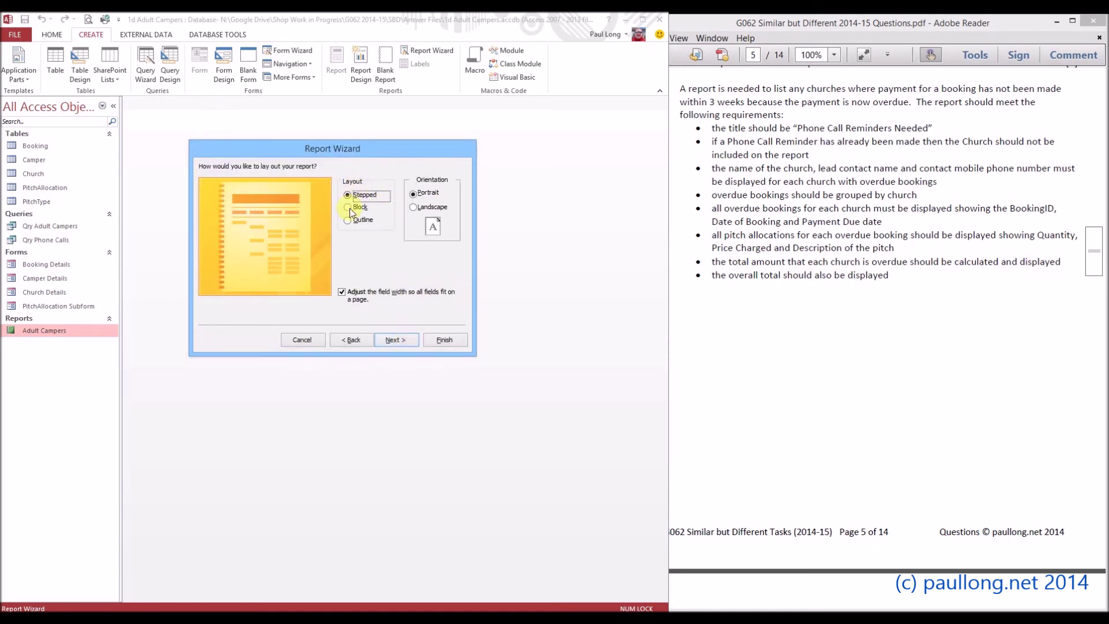
Use the Outline layout and replace the title Church with 'Phone Call Reminders Needed'
{"action": "left_click", "coordinate": [348, 221]}
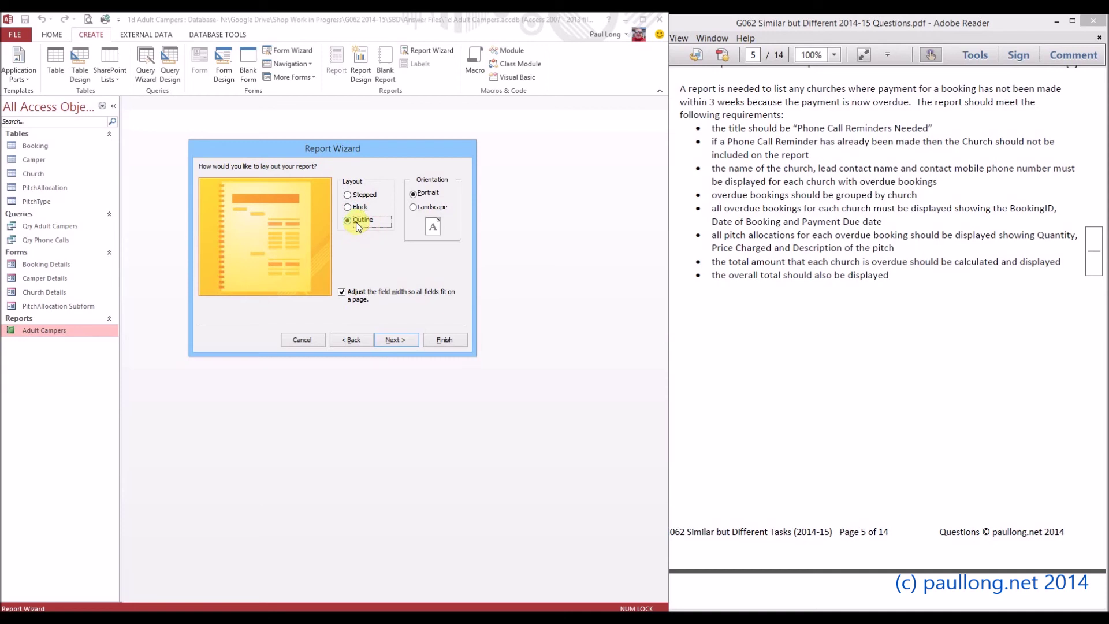
{"action": "left_click", "coordinate": [397, 341]}
{"action": "double_click", "coordinate": [335, 182]}
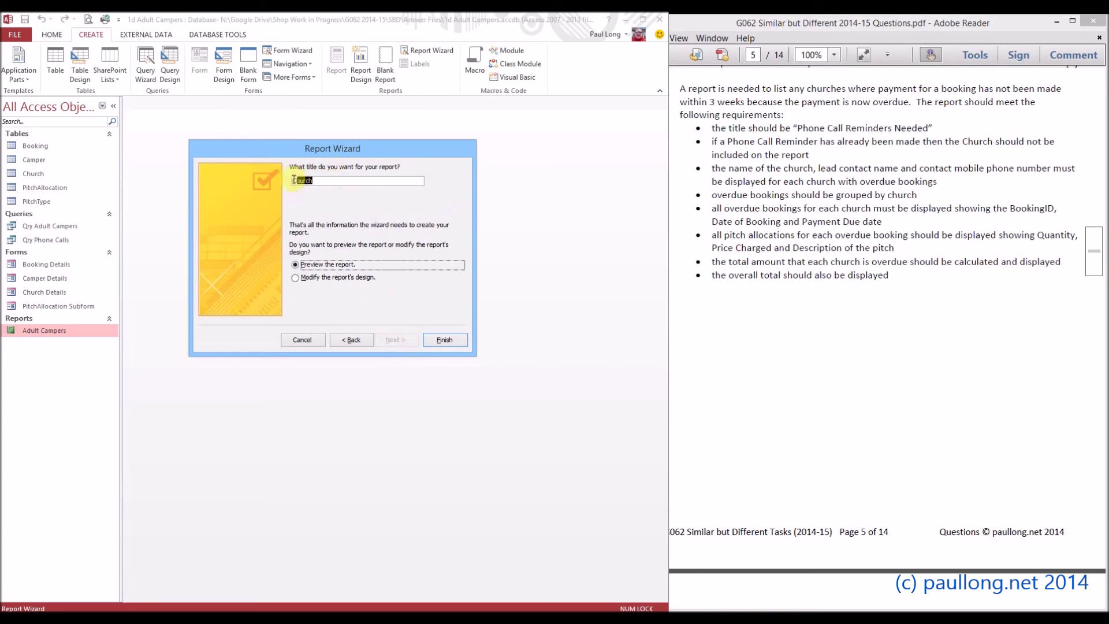
{"action": "left_click_drag", "start_coordinate": [801, 128], "coordinate": [928, 129]}
{"action": "left_click", "coordinate": [343, 183]}
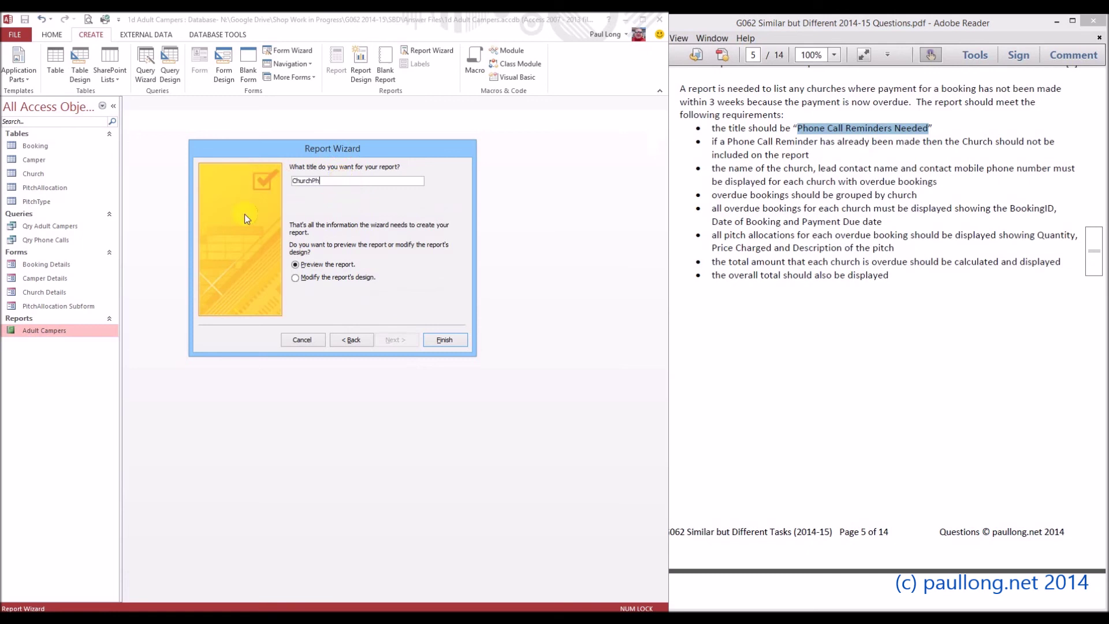
{"action": "key", "text": "BackSpace"}
{"action": "key", "text": "BackSpace"}
{"action": "key", "text": "BackSpace"}
{"action": "key", "text": "BackSpace"}
{"action": "key", "text": "BackSpace"}
{"action": "key", "text": "BackSpace"}
{"action": "type", "text": "Phone Call Reminders Needed"}
Finish the wizard to open 'Phone Call Reminders Needed' in print preview
{"action": "left_click", "coordinate": [459, 339]}
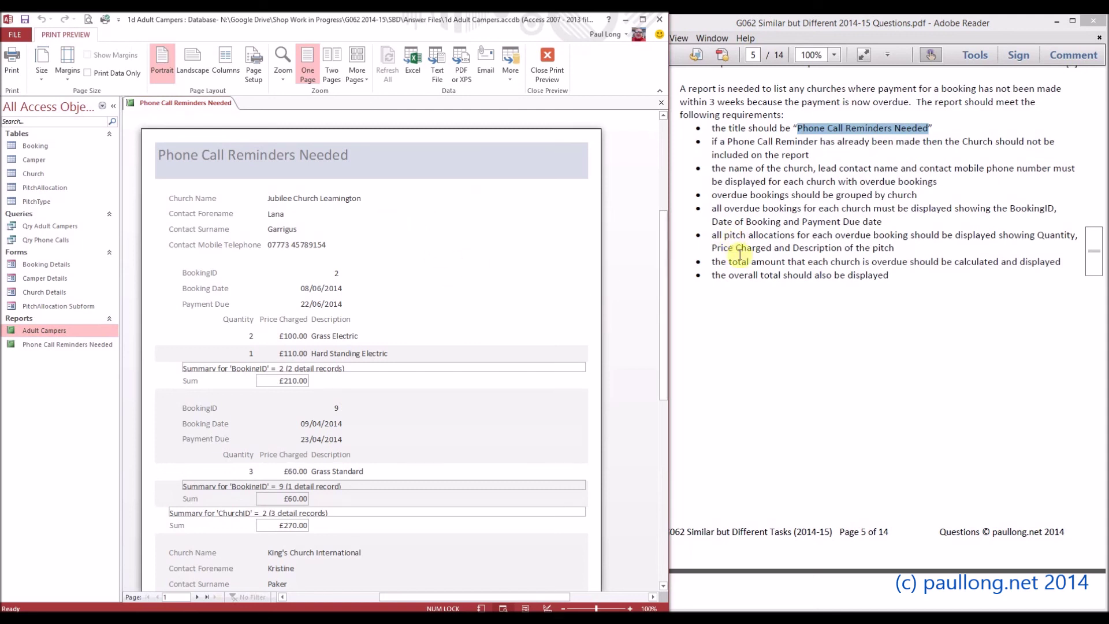
{"action": "left_click", "coordinate": [754, 267]}
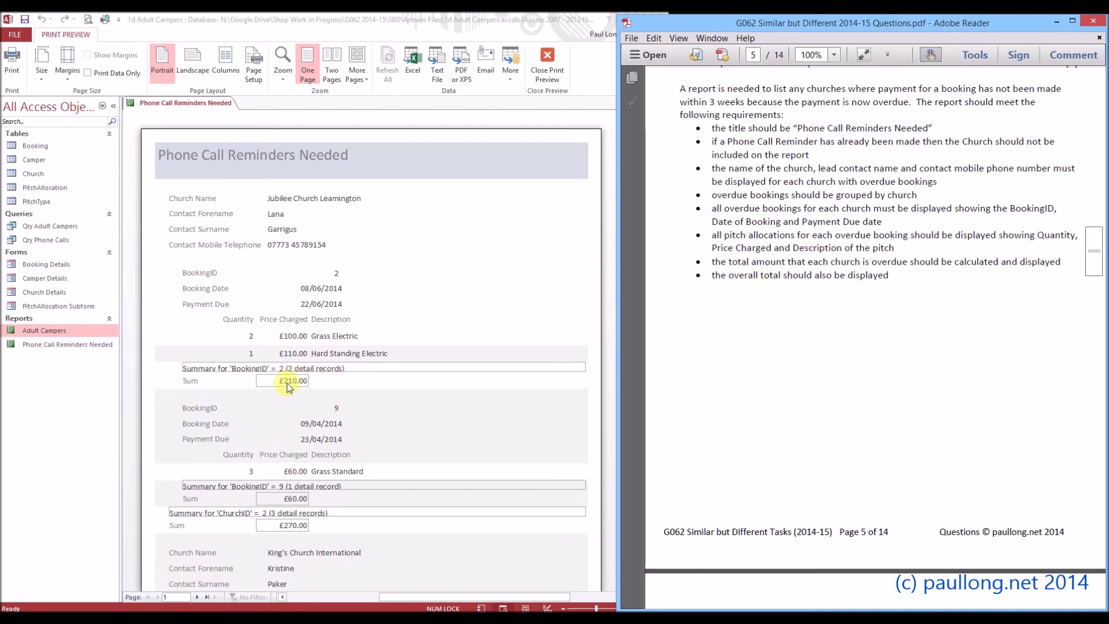